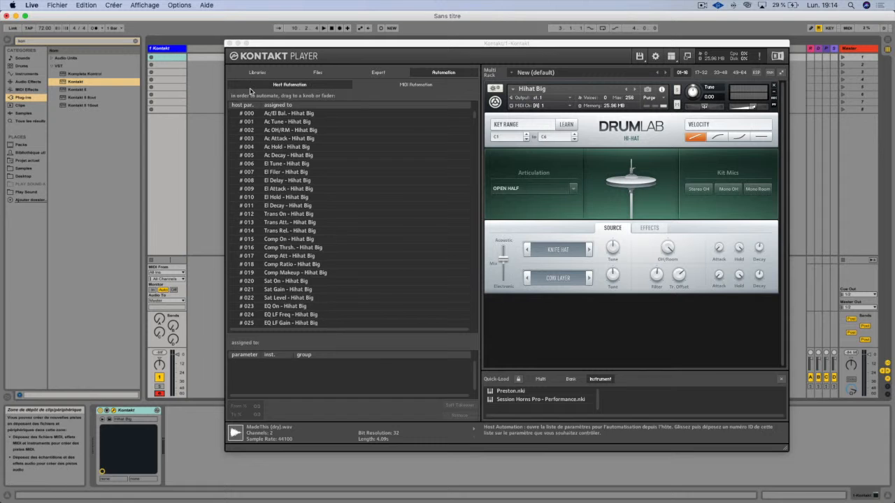
- Load the Diamagnetic Cymbal instrument from the Kinetic Metal library into the rack alongside Hihat Big
{"action": "left_click", "coordinate": [257, 72]}
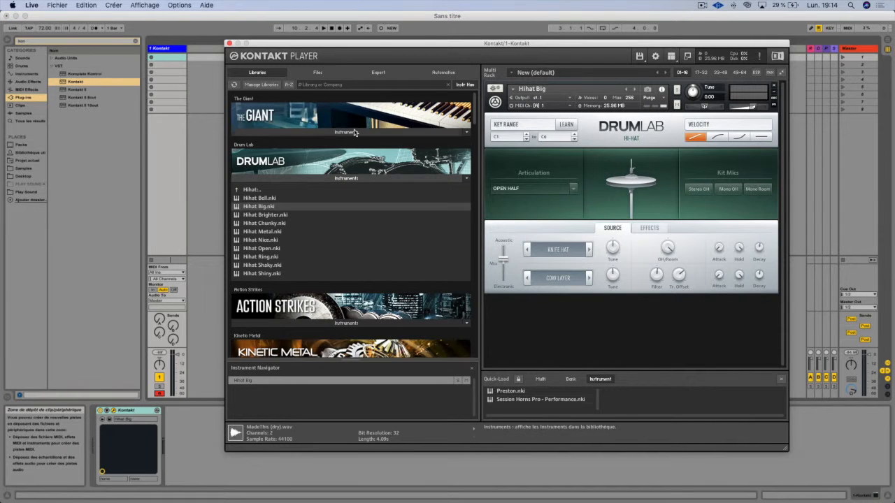
{"action": "left_click", "coordinate": [326, 178]}
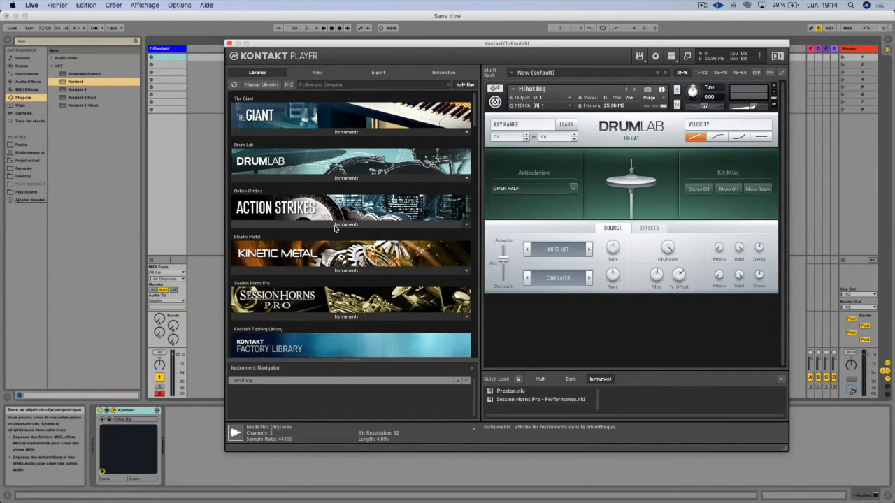
{"action": "left_click", "coordinate": [333, 271]}
{"action": "double_click", "coordinate": [280, 274]}
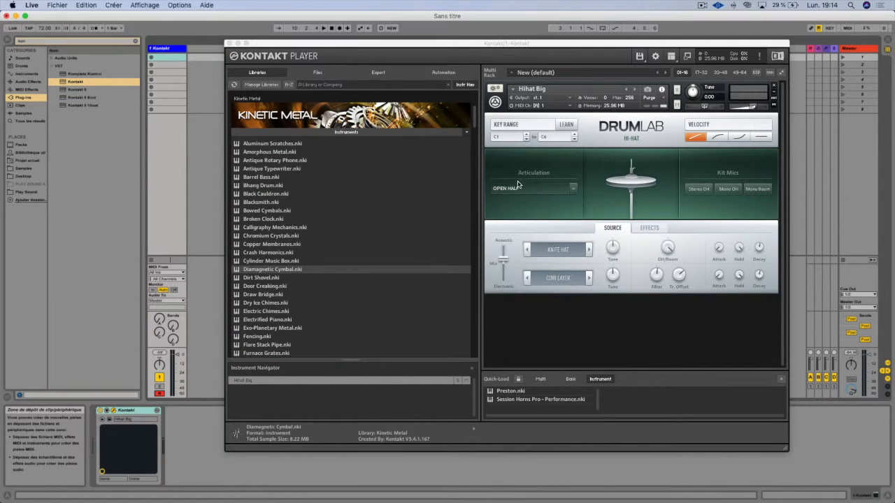
- Examine the host automation list for the parameter assignments of Hihat Big and Diamagnetic Cymbal and for the unassigned slots
{"action": "left_click", "coordinate": [439, 74]}
{"action": "scroll", "coordinate": [266, 142], "scroll_direction": "down", "scroll_amount": 20}
{"action": "scroll", "coordinate": [266, 142], "scroll_direction": "down", "scroll_amount": 20}
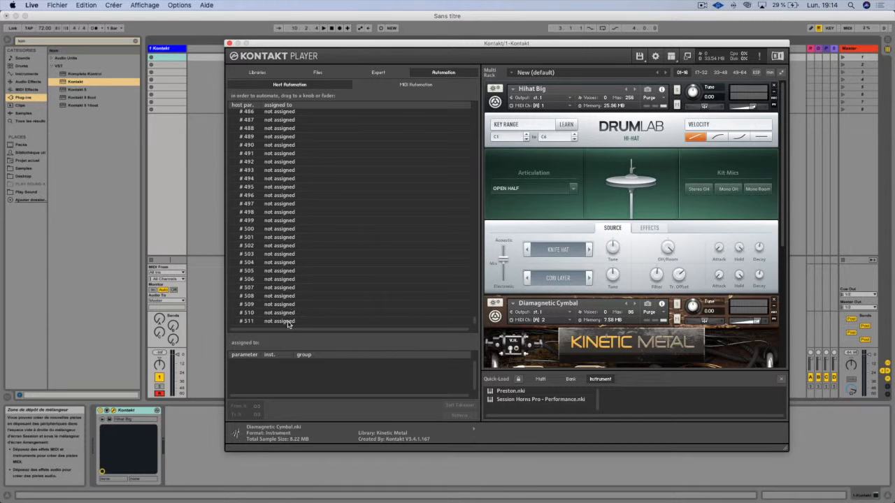
{"action": "scroll", "coordinate": [314, 230], "scroll_direction": "up", "scroll_amount": 20}
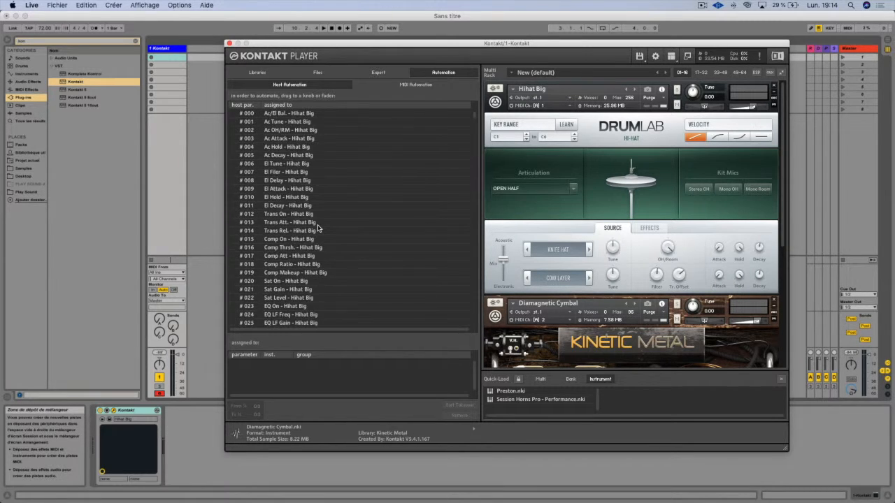
{"action": "scroll", "coordinate": [318, 282], "scroll_direction": "down", "scroll_amount": 5}
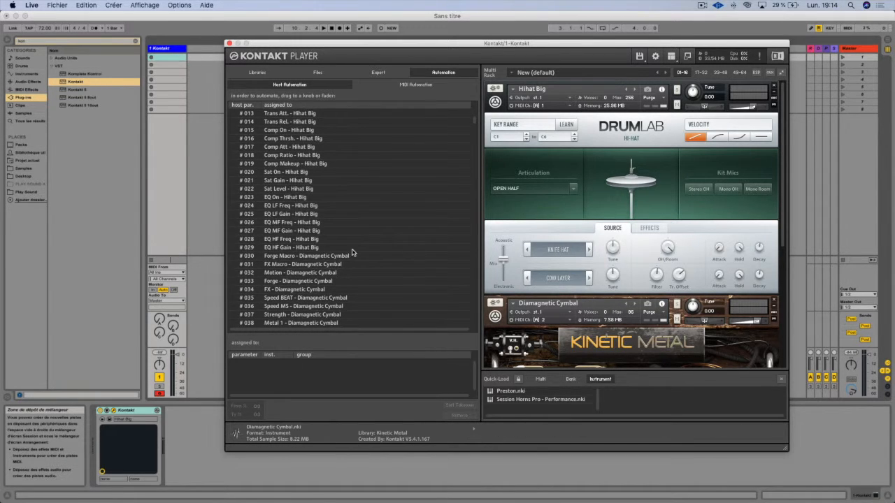
{"action": "scroll", "coordinate": [353, 253], "scroll_direction": "down", "scroll_amount": 5}
{"action": "scroll", "coordinate": [342, 261], "scroll_direction": "down", "scroll_amount": 3}
{"action": "scroll", "coordinate": [343, 261], "scroll_direction": "up", "scroll_amount": 13}
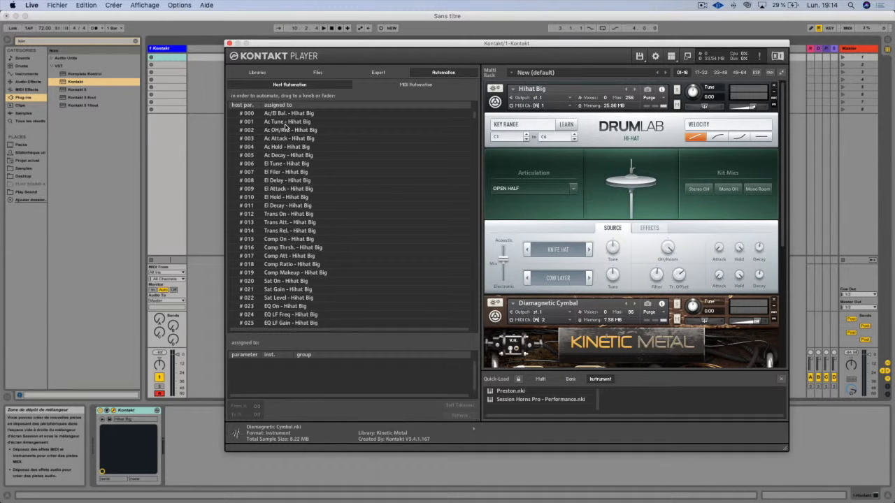
- Assign host parameter #001 to the acoustic/electronic Mix fader of Hihat Big as well
{"action": "left_click", "coordinate": [250, 123]}
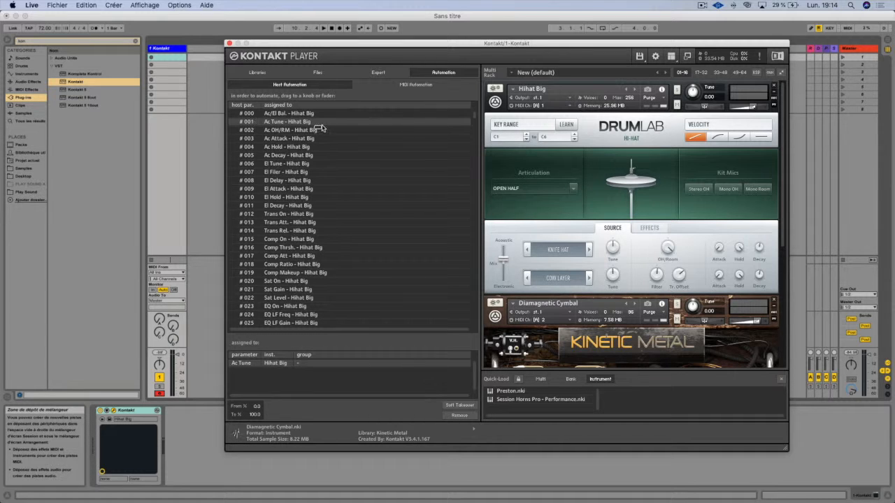
{"action": "left_click_drag", "start_coordinate": [596, 118], "coordinate": [731, 188]}
{"action": "left_click_drag", "start_coordinate": [613, 260], "coordinate": [500, 261]}
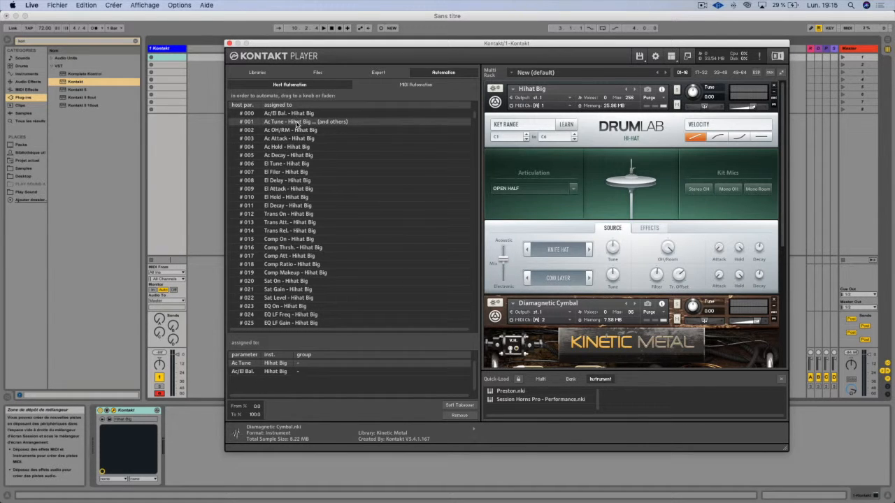
{"action": "mouse_move", "coordinate": [500, 259]}
{"action": "left_mouse_down"}
{"action": "mouse_move", "coordinate": [501, 277]}
{"action": "mouse_move", "coordinate": [500, 251]}
{"action": "mouse_move", "coordinate": [501, 279]}
{"action": "mouse_move", "coordinate": [493, 257]}
{"action": "left_mouse_up"}
- Assign the free host parameter #055 to the acoustic Tune knob of Hihat Big and check the assignment list
{"action": "scroll", "coordinate": [275, 247], "scroll_direction": "down", "scroll_amount": 10}
{"action": "scroll", "coordinate": [276, 247], "scroll_direction": "down", "scroll_amount": 3}
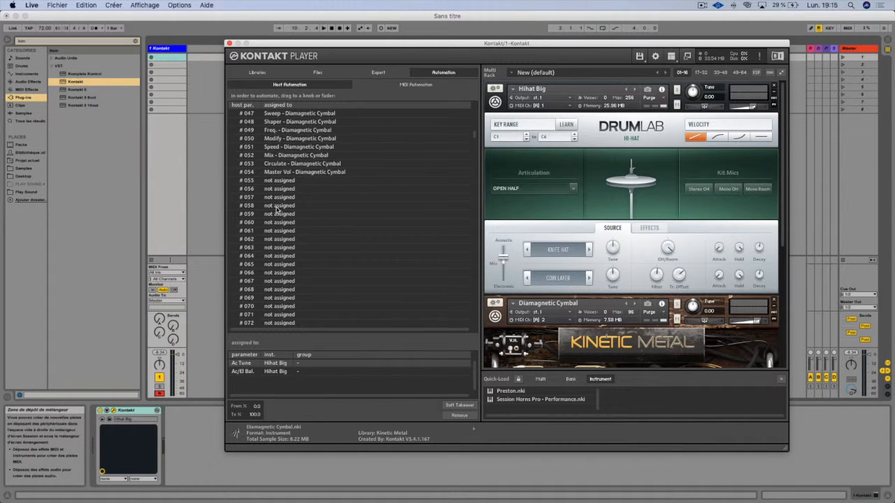
{"action": "left_click", "coordinate": [280, 184]}
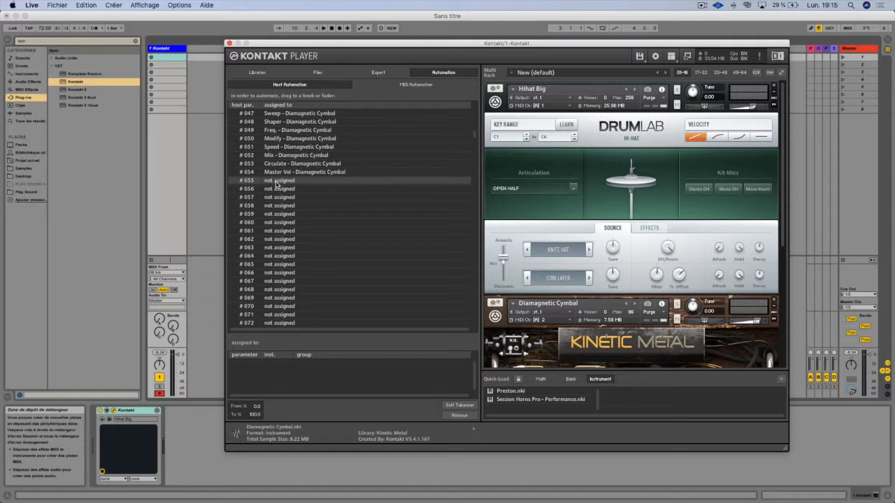
{"action": "left_click_drag", "start_coordinate": [269, 184], "coordinate": [556, 188]}
{"action": "left_click_drag", "start_coordinate": [632, 182], "coordinate": [610, 247]}
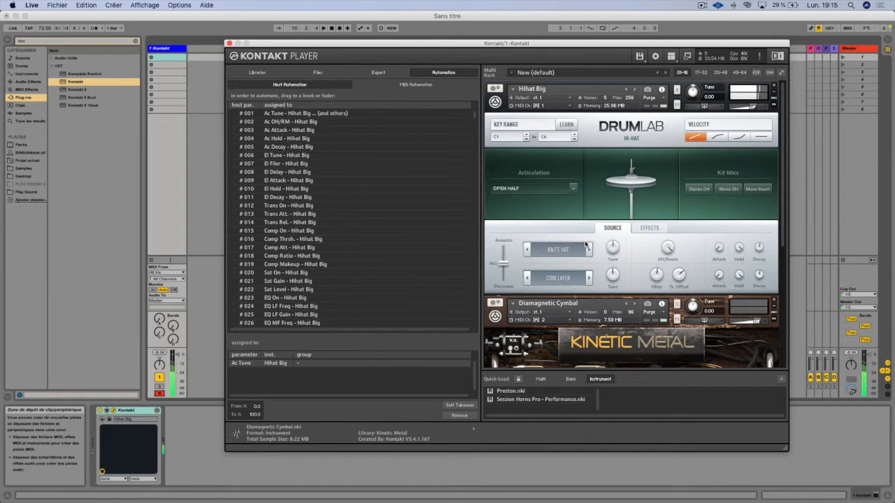
{"action": "scroll", "coordinate": [371, 222], "scroll_direction": "up", "scroll_amount": 1}
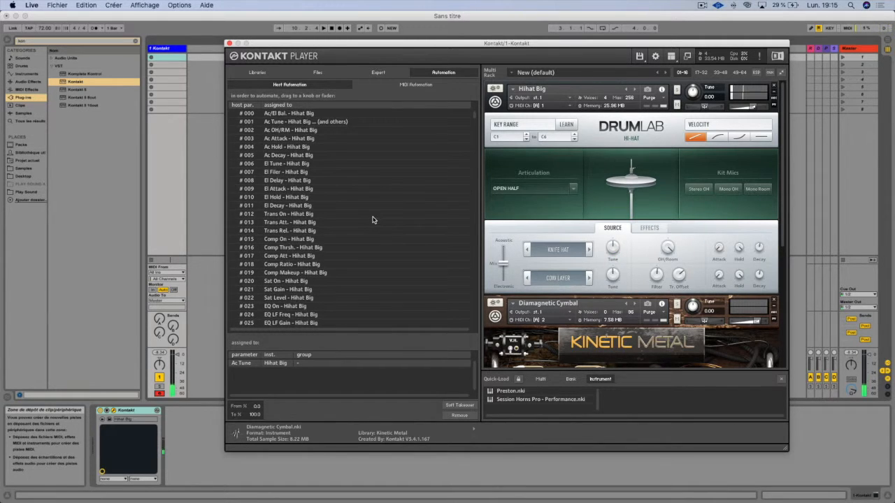
{"action": "scroll", "coordinate": [372, 220], "scroll_direction": "down", "scroll_amount": 12}
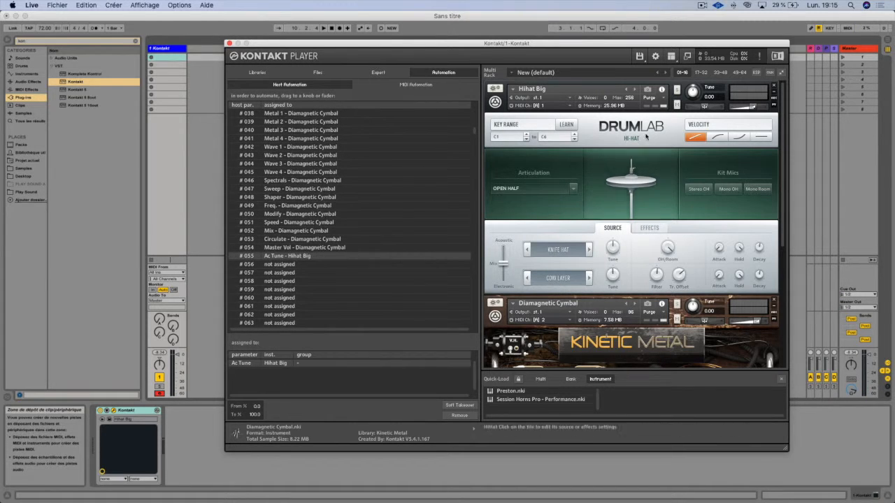
- Save instrument #1, Hihat Big, as a new patch named "formation" in the Hihat folder
{"action": "left_click", "coordinate": [639, 55]}
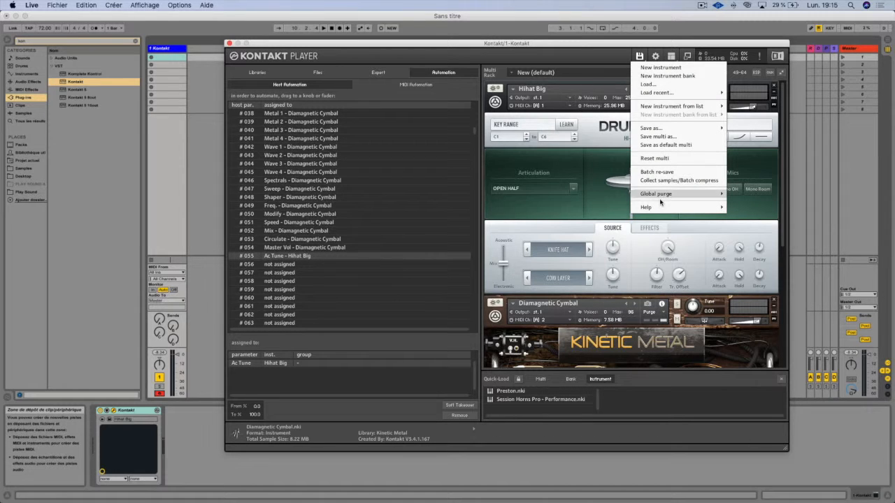
{"action": "mouse_move", "coordinate": [660, 201]}
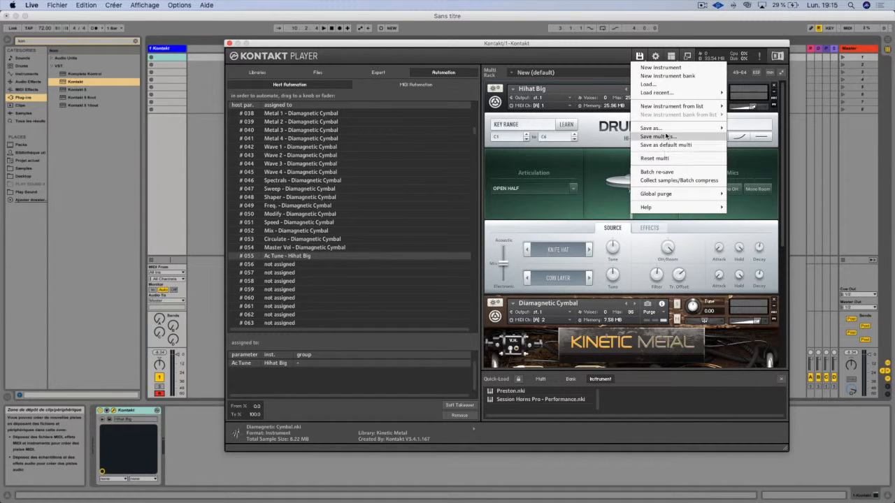
{"action": "mouse_move", "coordinate": [666, 130]}
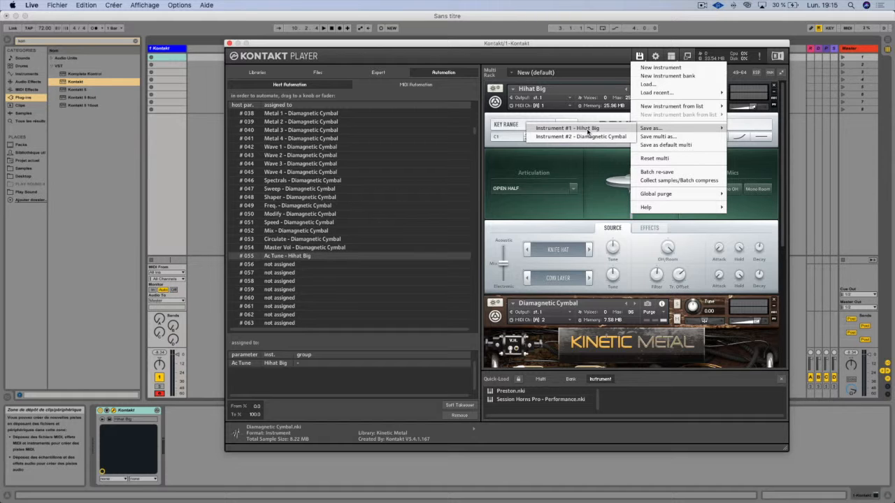
{"action": "left_click", "coordinate": [584, 130]}
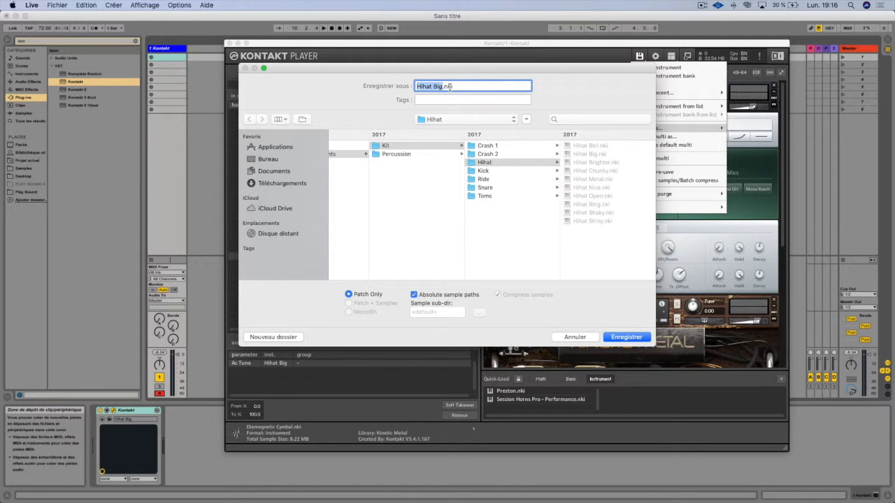
{"action": "type", "text": "form"}
{"action": "key", "text": "Return"}
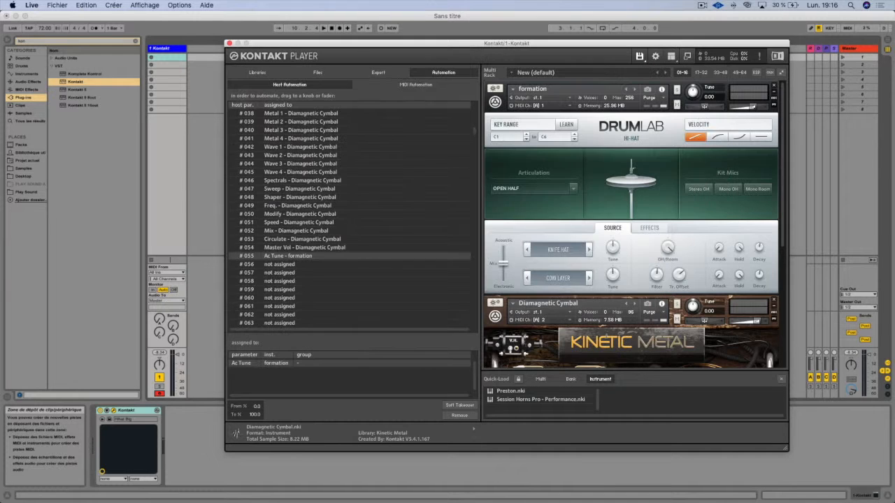
- Load the saved formation.nki patch from the Drum Lab library as a third instrument in the rack
{"action": "left_click", "coordinate": [257, 73]}
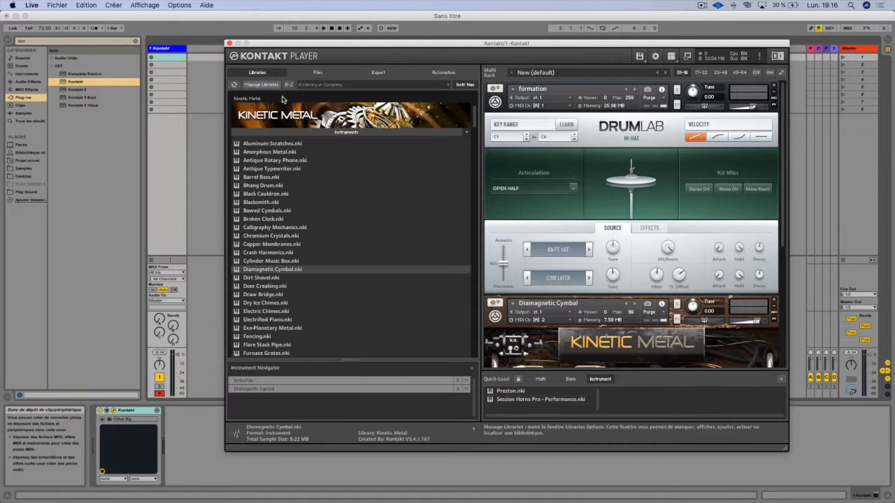
{"action": "scroll", "coordinate": [285, 202], "scroll_direction": "up", "scroll_amount": 3}
{"action": "scroll", "coordinate": [314, 201], "scroll_direction": "up", "scroll_amount": 5}
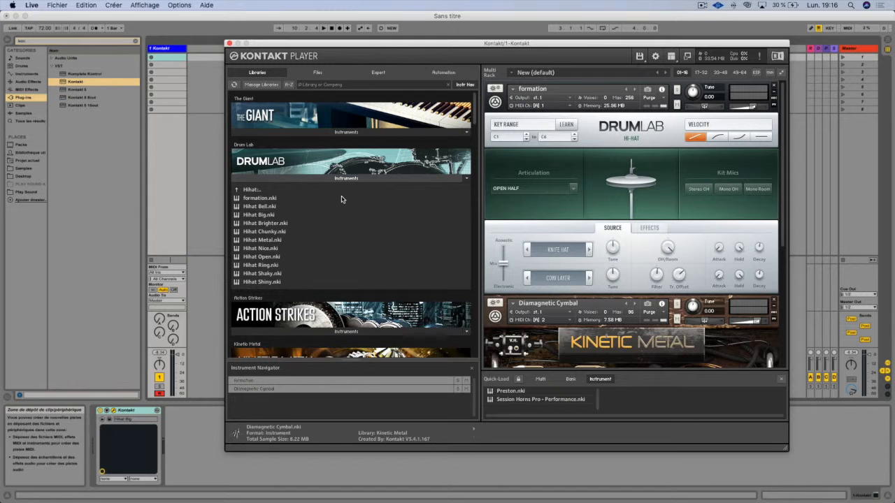
{"action": "double_click", "coordinate": [255, 201]}
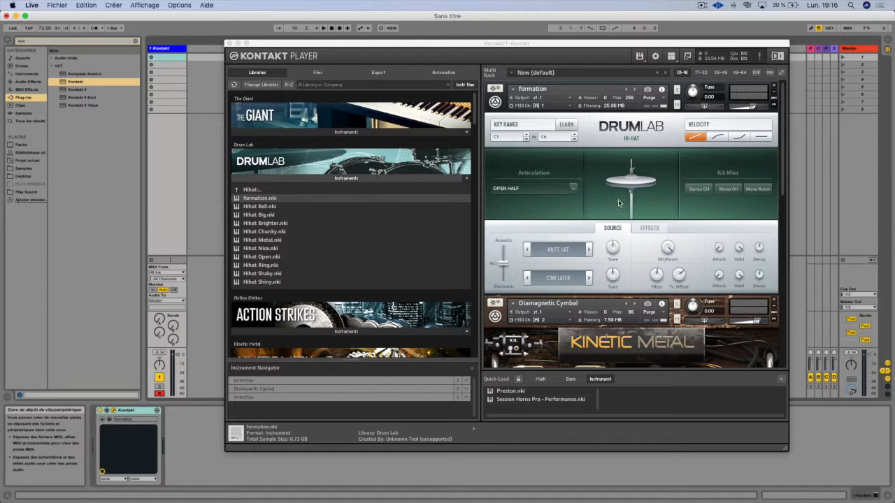
- Check the newly loaded formation instrument in the rack and its entries in the host automation list
{"action": "scroll", "coordinate": [589, 237], "scroll_direction": "down", "scroll_amount": 5}
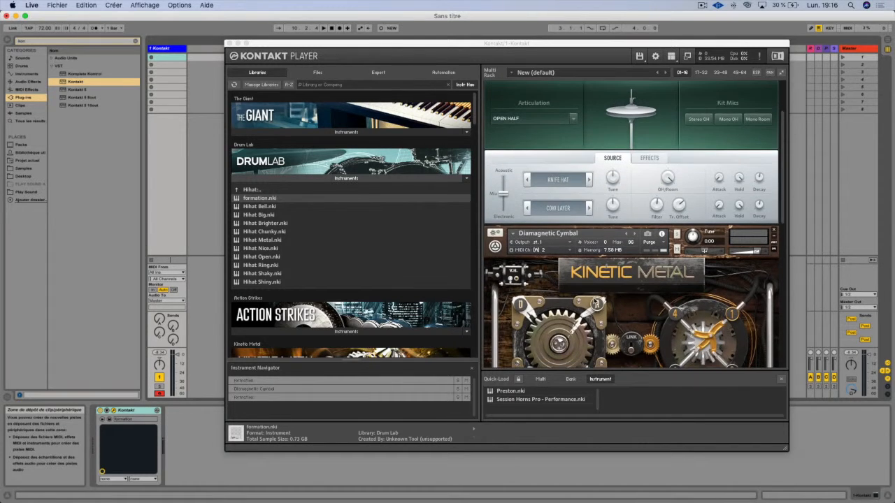
{"action": "scroll", "coordinate": [631, 223], "scroll_direction": "down", "scroll_amount": 2}
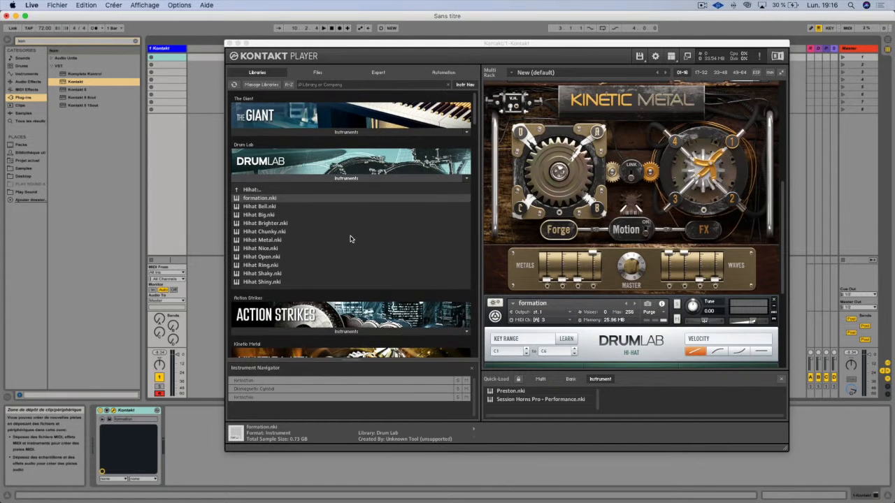
{"action": "left_click", "coordinate": [445, 72]}
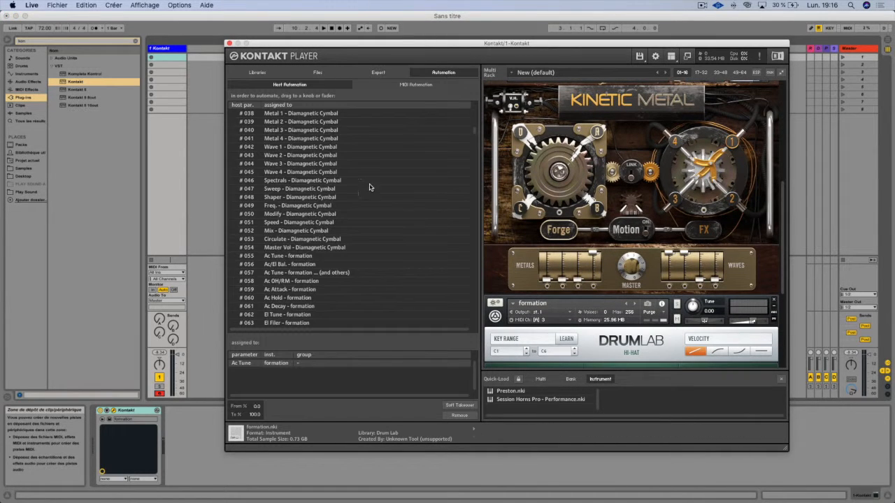
{"action": "scroll", "coordinate": [297, 210], "scroll_direction": "down", "scroll_amount": 15}
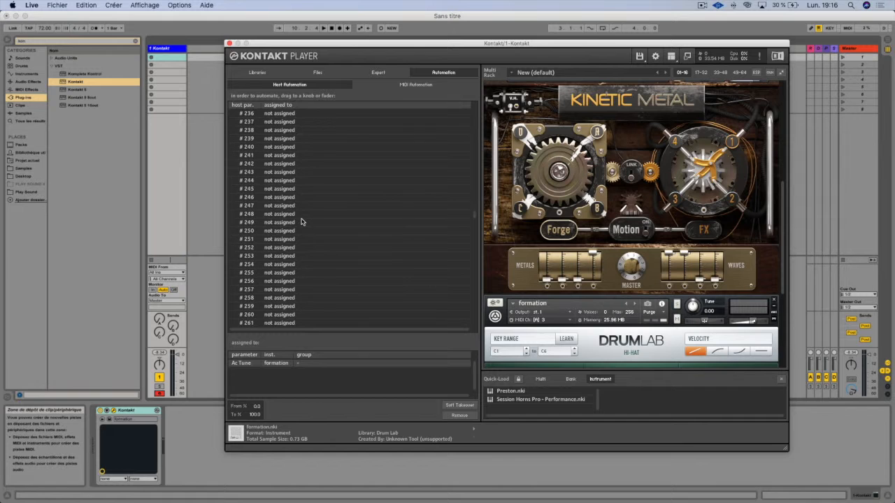
{"action": "left_click", "coordinate": [289, 198]}
{"action": "scroll", "coordinate": [312, 203], "scroll_direction": "up", "scroll_amount": 18}
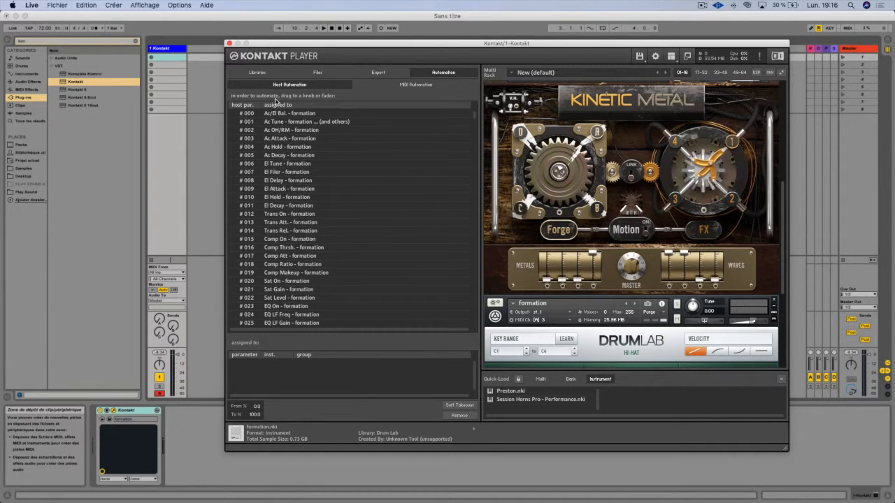
- Unfold the Kontakt device's parameters in Live, enable Configure mode and add the third instrument's OH/Room control
{"action": "left_click", "coordinate": [133, 414]}
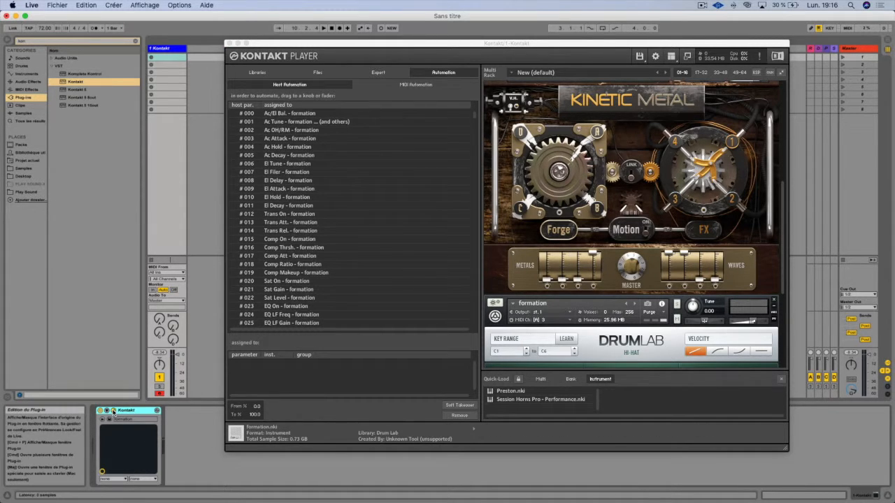
{"action": "left_click", "coordinate": [106, 411]}
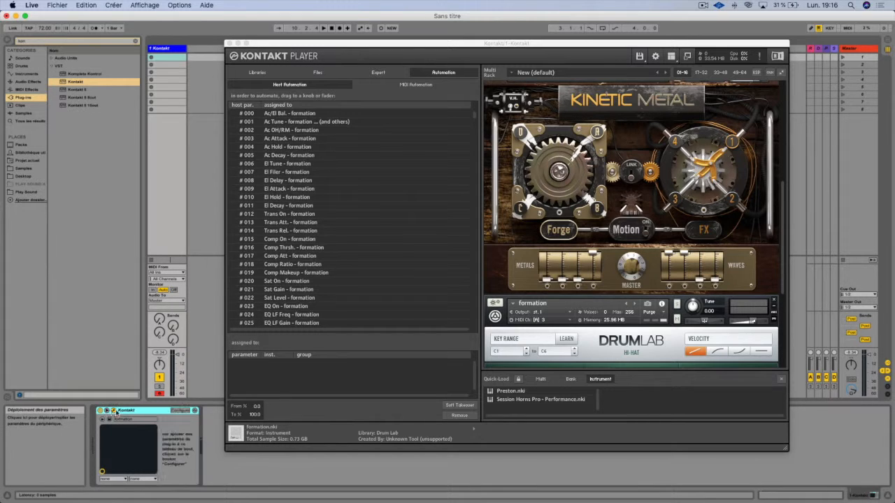
{"action": "left_click", "coordinate": [181, 412]}
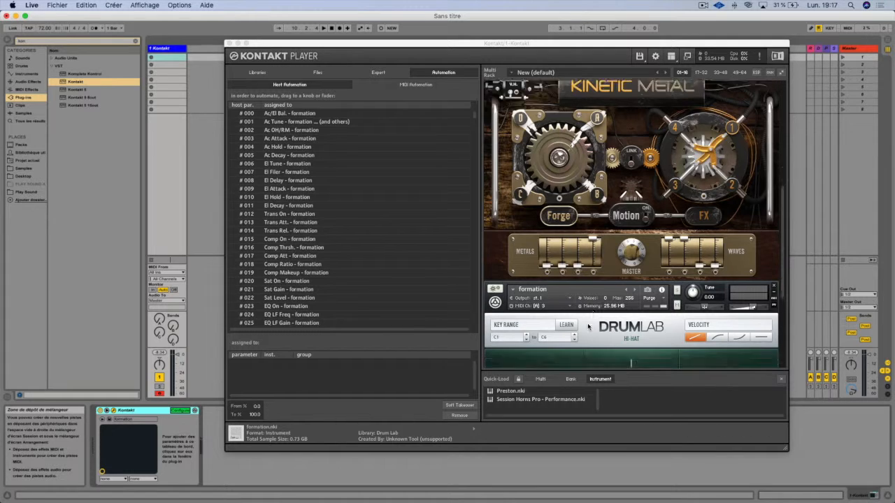
{"action": "scroll", "coordinate": [592, 327], "scroll_direction": "down", "scroll_amount": 5}
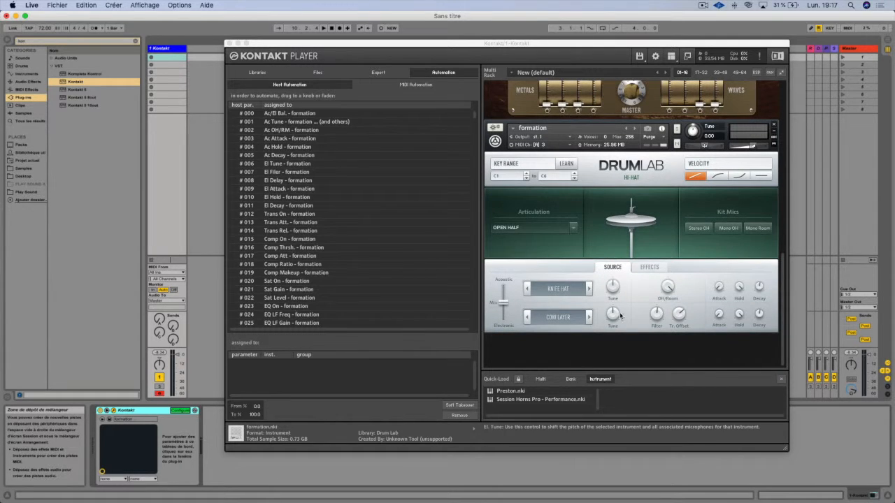
{"action": "left_click", "coordinate": [667, 287]}
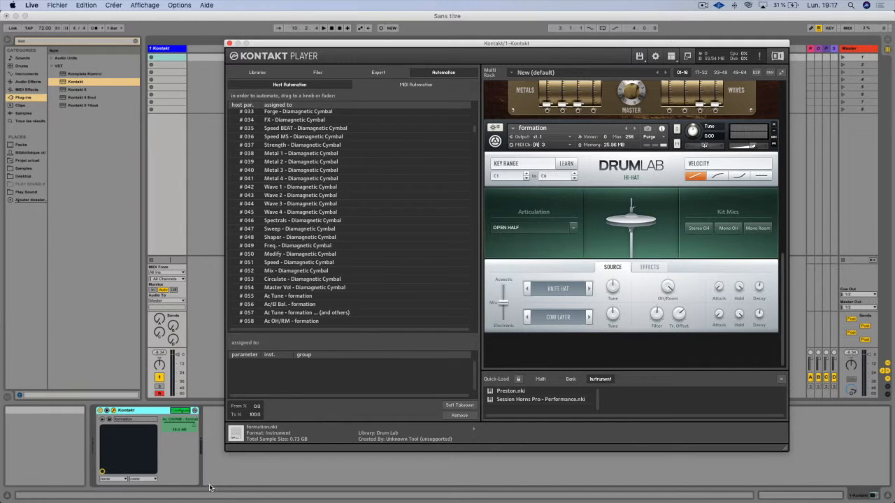
- Lower the third instrument's OH/Room knob to -inf dB to test its link with the configured device parameter
{"action": "left_click", "coordinate": [192, 432]}
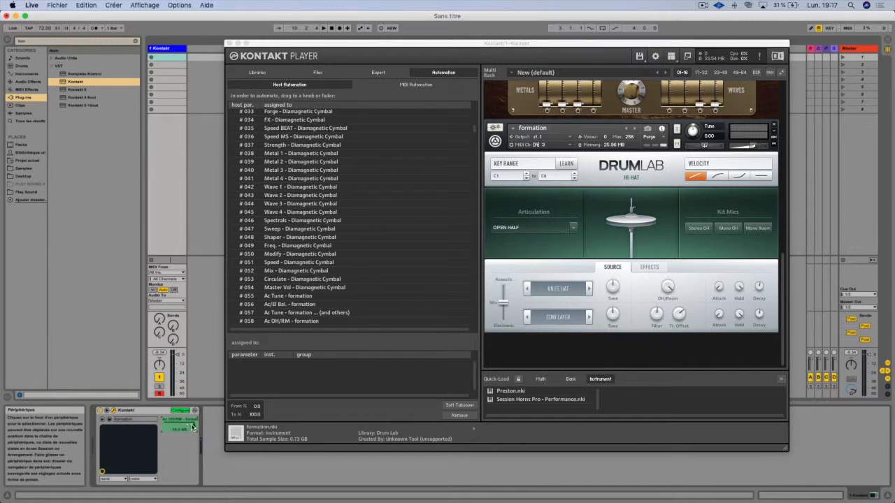
{"action": "left_click_drag", "start_coordinate": [668, 287], "coordinate": [606, 384]}
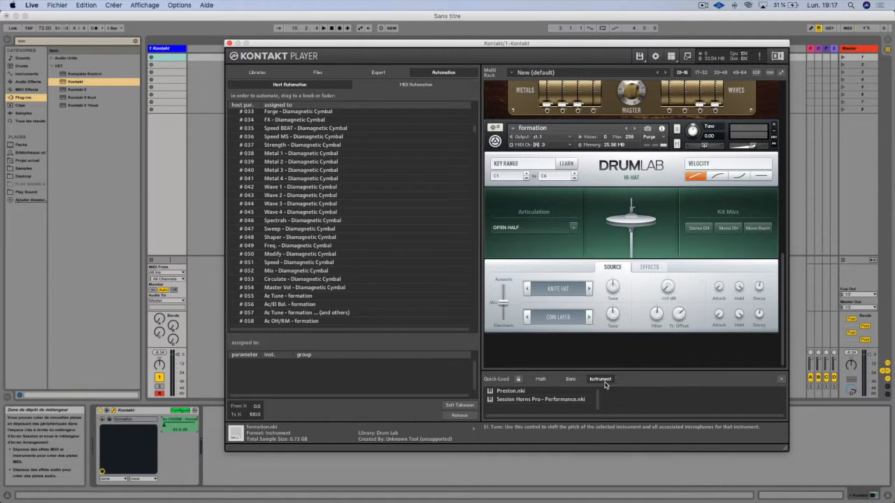
{"action": "left_click", "coordinate": [175, 135]}
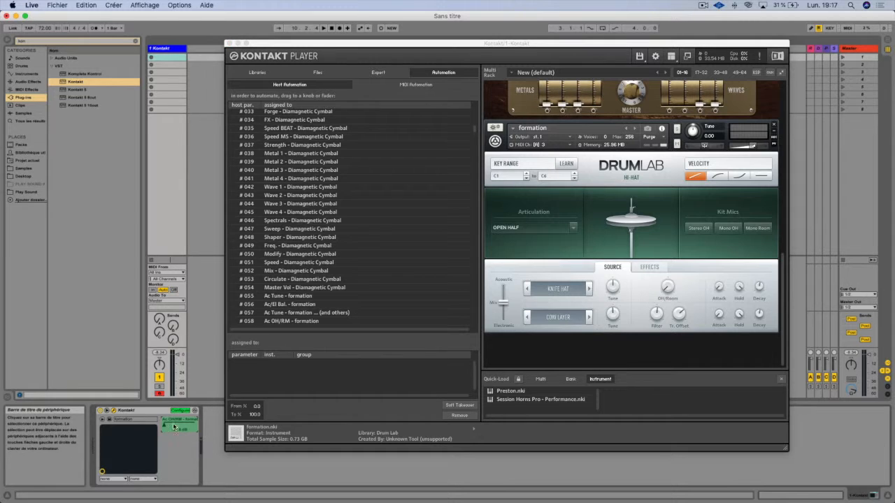
- Create a MIDI clip in the Kontakt track's first slot with C3 notes at 1.1.3, 1.2.3, 1.3.3 and 1.4.3, and play it
{"action": "double_click", "coordinate": [169, 58]}
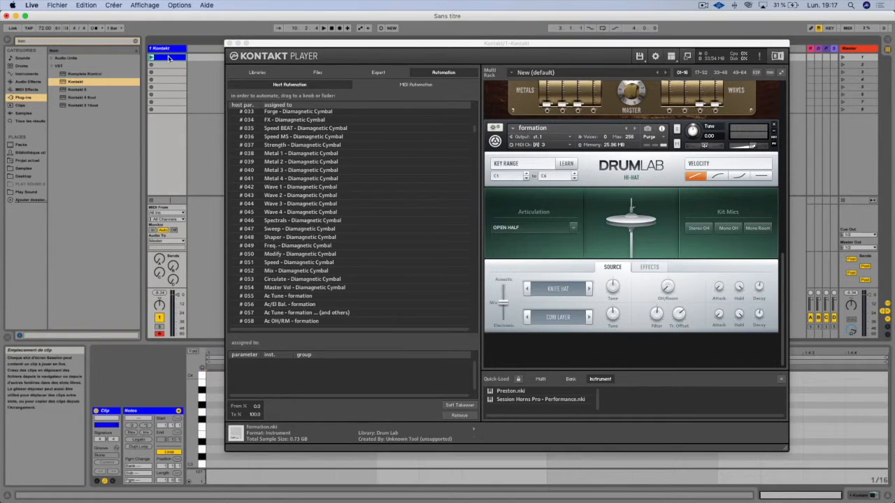
{"action": "left_click", "coordinate": [229, 43]}
{"action": "double_click", "coordinate": [312, 420]}
{"action": "key", "text": "super+d"}
{"action": "key", "text": "super+d"}
{"action": "key", "text": "super+d"}
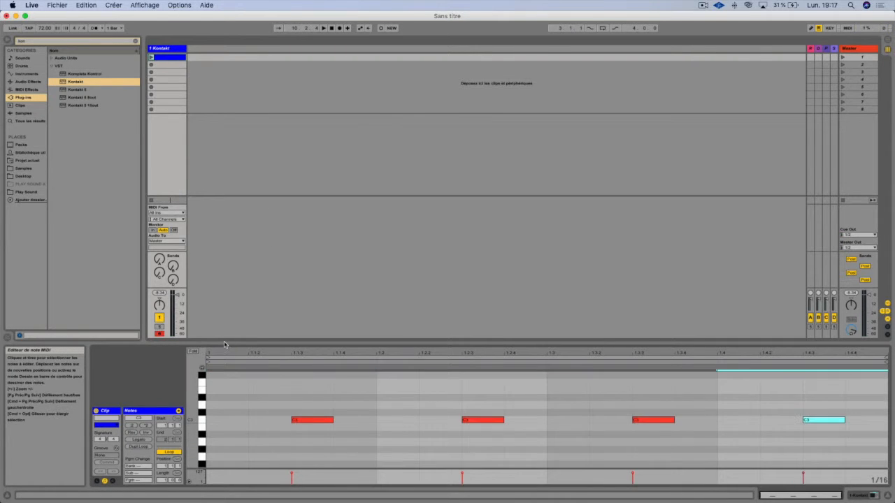
{"action": "left_click", "coordinate": [289, 128]}
{"action": "key", "text": "space"}
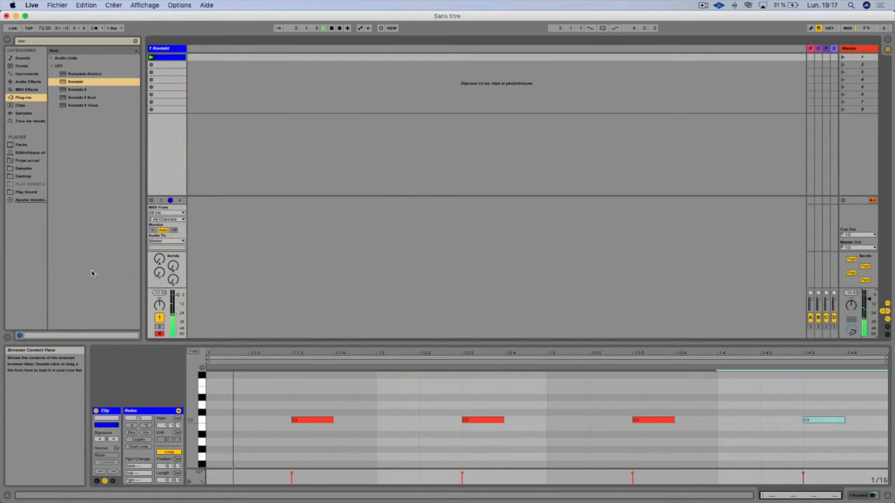
- Show the clip's envelopes and choose the Kontakt device's Ac OH/RM - formation parameter for editing
{"action": "left_click", "coordinate": [178, 412]}
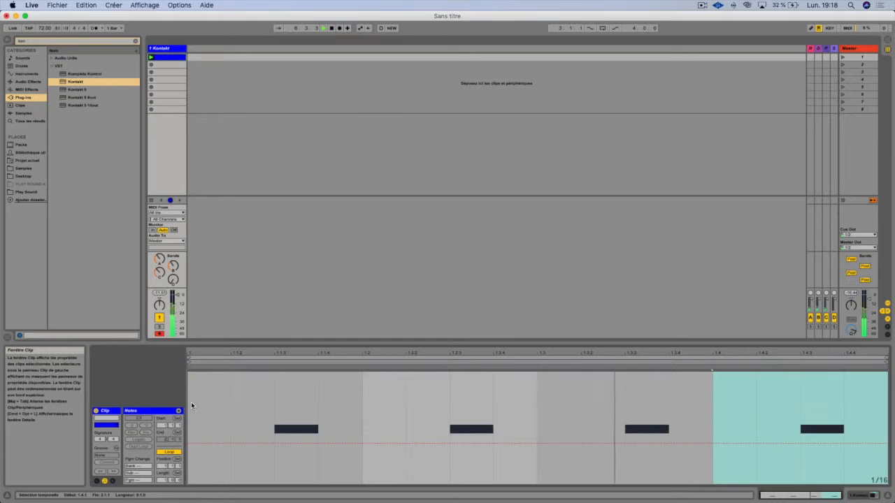
{"action": "left_click", "coordinate": [179, 411]}
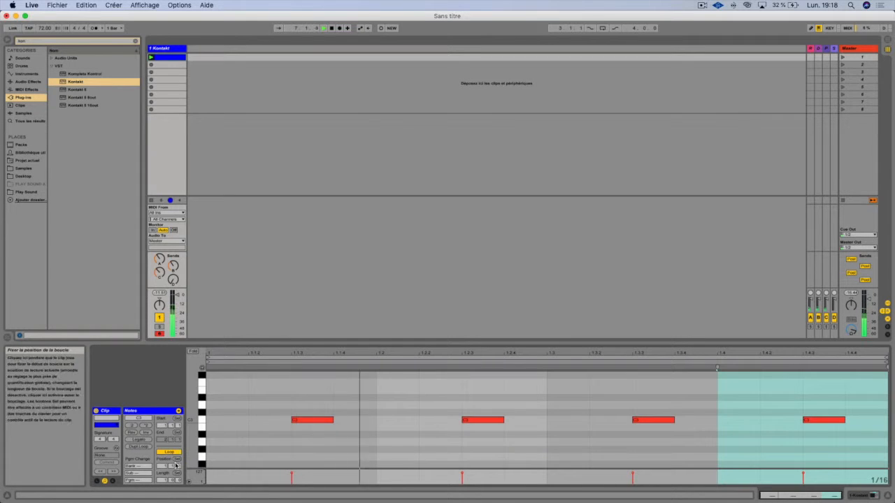
{"action": "left_click", "coordinate": [112, 483]}
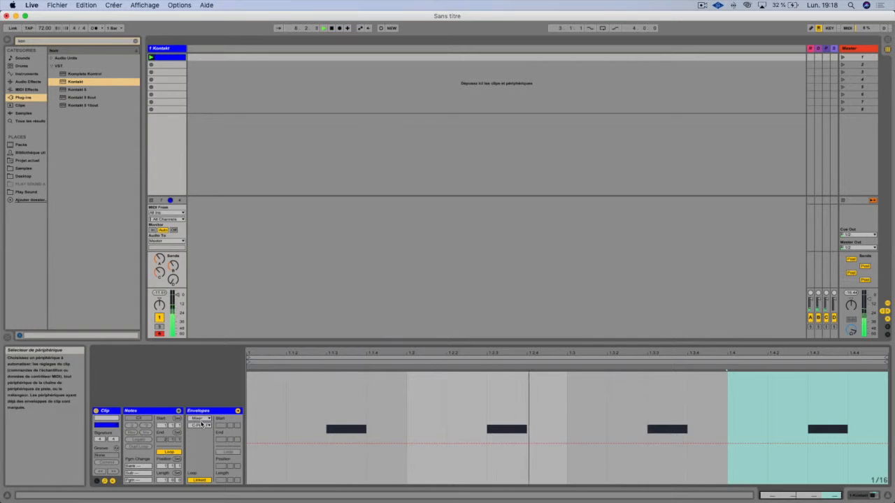
{"action": "left_click", "coordinate": [204, 420]}
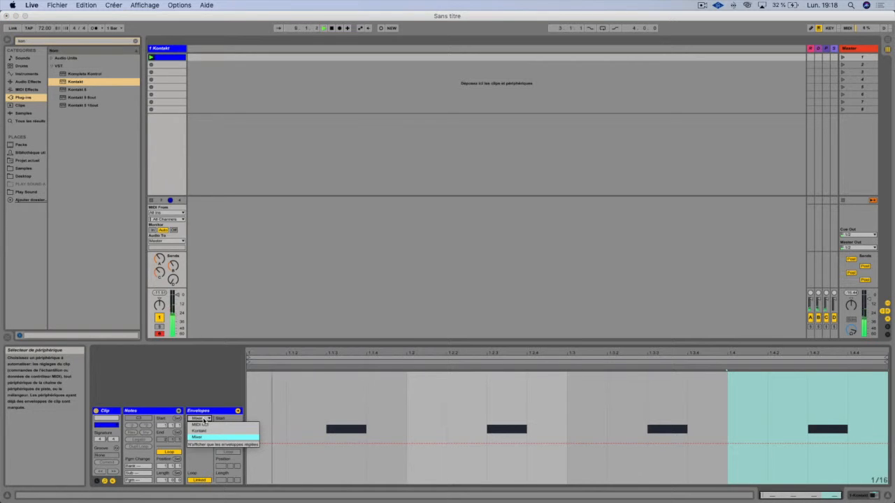
{"action": "left_click", "coordinate": [200, 431]}
{"action": "left_click", "coordinate": [203, 426]}
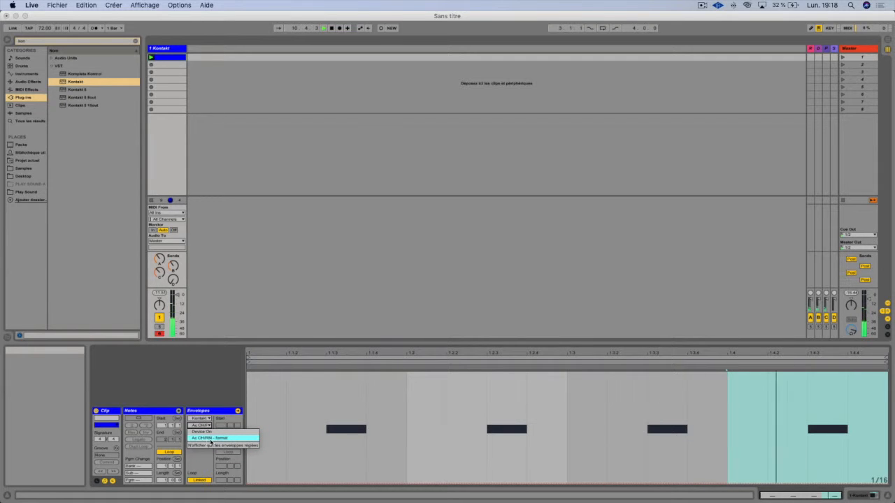
{"action": "left_click", "coordinate": [208, 439]}
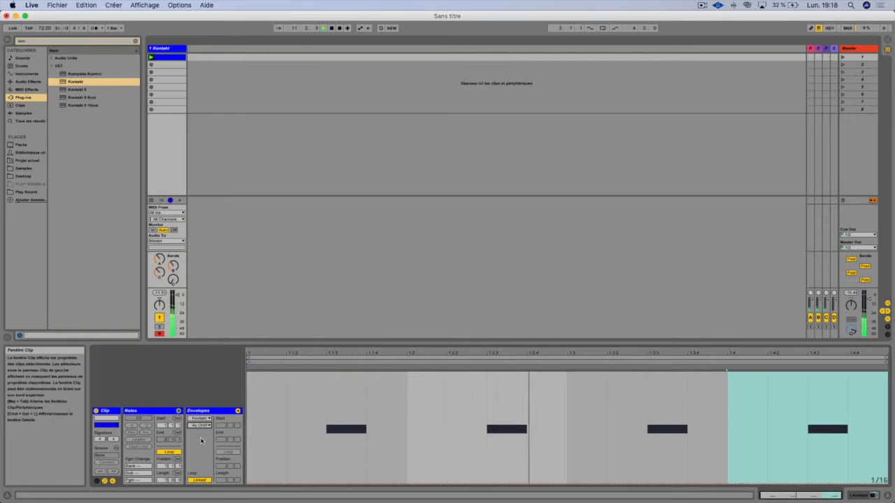
- Draw an Ac OH/RM envelope rising to beat 1.2, dropping before 1.2.3, peaking again before 1.4, dipping, and rising to the clip's end
{"action": "left_click", "coordinate": [307, 483]}
{"action": "left_click_drag", "start_coordinate": [376, 484], "coordinate": [410, 396]}
{"action": "left_click_drag", "start_coordinate": [477, 396], "coordinate": [466, 483]}
{"action": "left_click_drag", "start_coordinate": [552, 483], "coordinate": [718, 445]}
{"action": "left_click", "coordinate": [716, 444]}
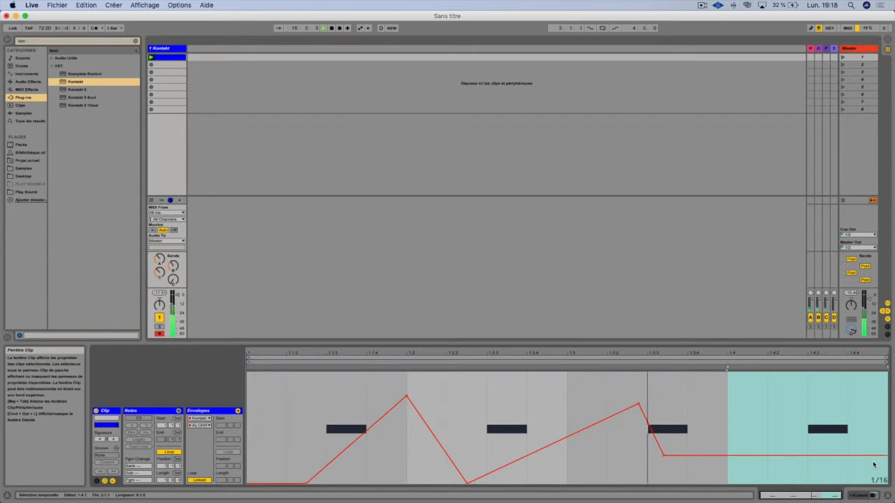
{"action": "left_click_drag", "start_coordinate": [871, 456], "coordinate": [871, 378]}
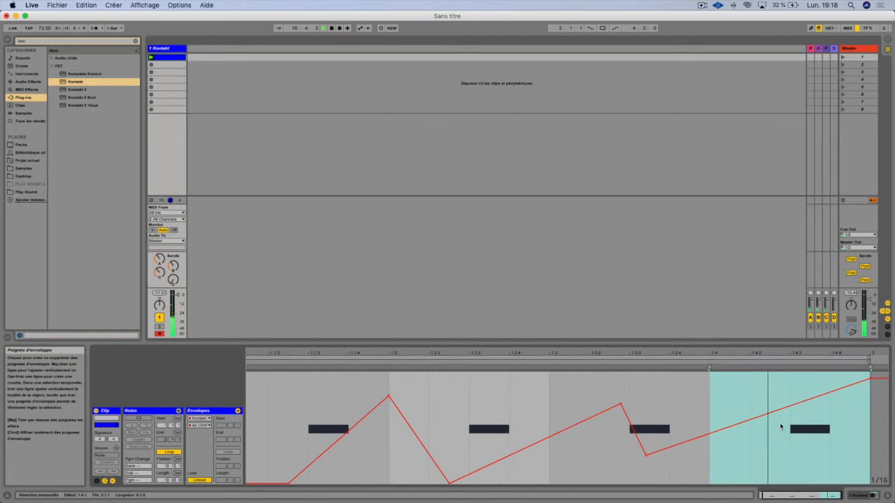
- Watch the Ac OH/RM parameter follow the envelope in the Kontakt device during playback and reopen the plug-in window
{"action": "left_click", "coordinate": [165, 47]}
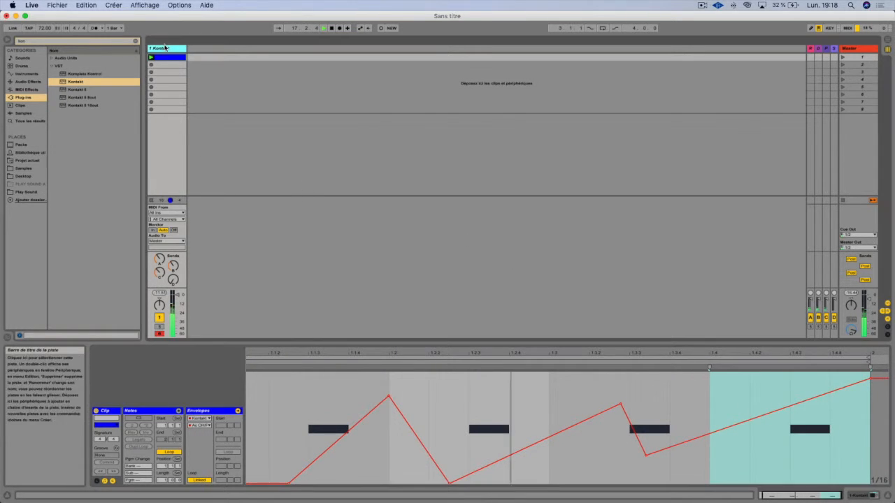
{"action": "double_click", "coordinate": [165, 48]}
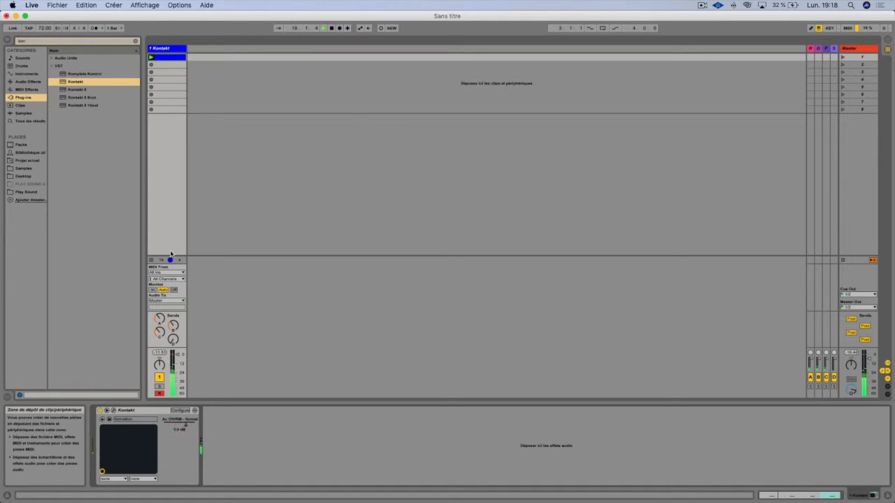
{"action": "left_click", "coordinate": [166, 59]}
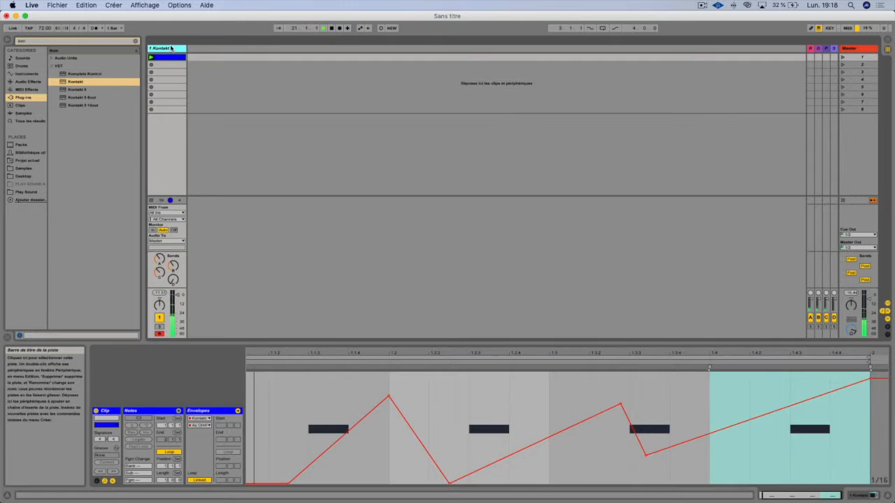
{"action": "left_click", "coordinate": [166, 47]}
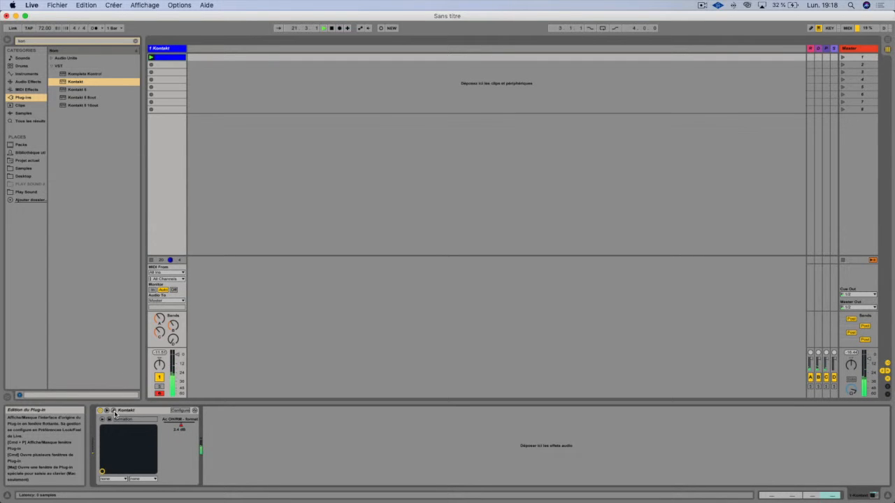
{"action": "left_click", "coordinate": [114, 412]}
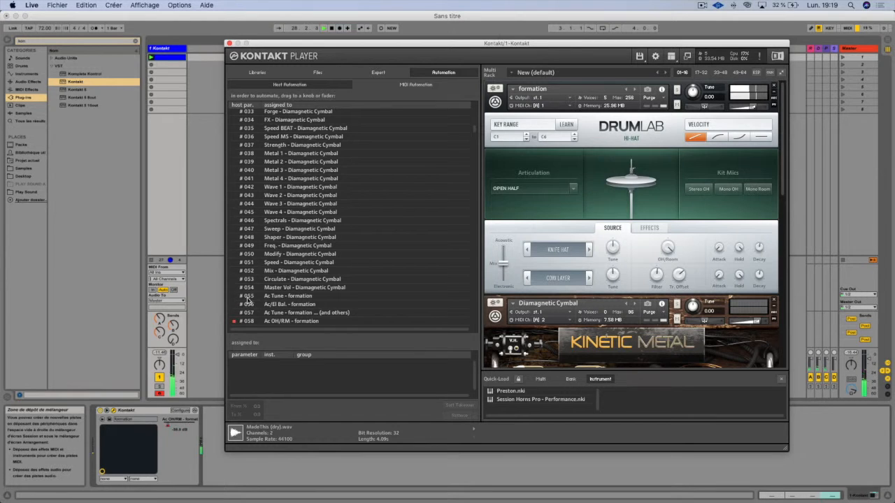
- Assign the unused host automation slot #097 to the acoustic Attack knob of the formation instrument and locate its entry in the list
{"action": "scroll", "coordinate": [272, 293], "scroll_direction": "down", "scroll_amount": 8}
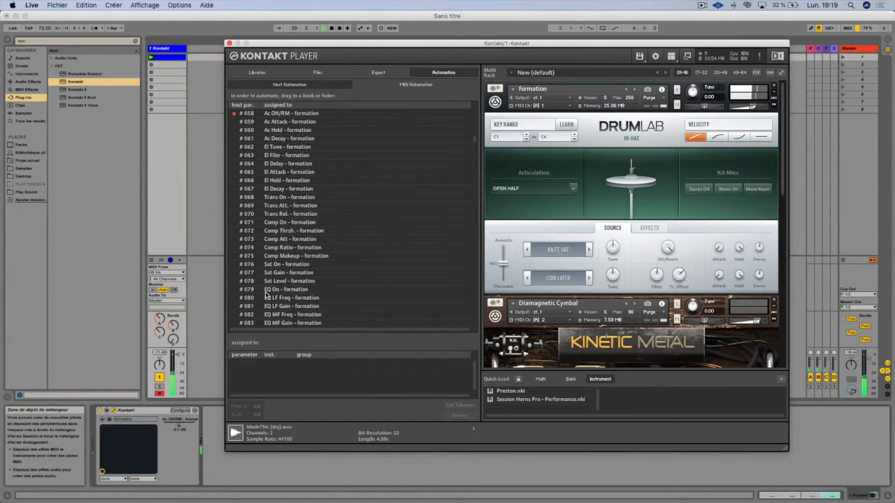
{"action": "left_click", "coordinate": [303, 257]}
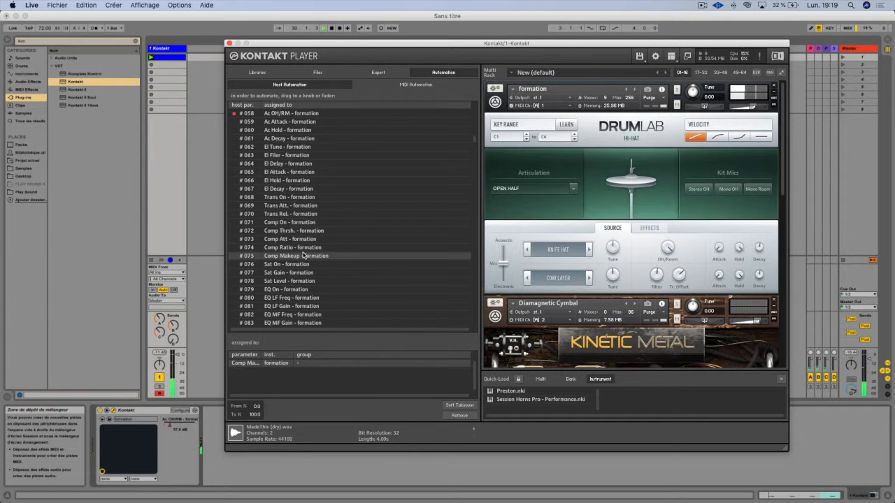
{"action": "scroll", "coordinate": [303, 255], "scroll_direction": "up", "scroll_amount": 8}
{"action": "scroll", "coordinate": [303, 256], "scroll_direction": "down", "scroll_amount": 8}
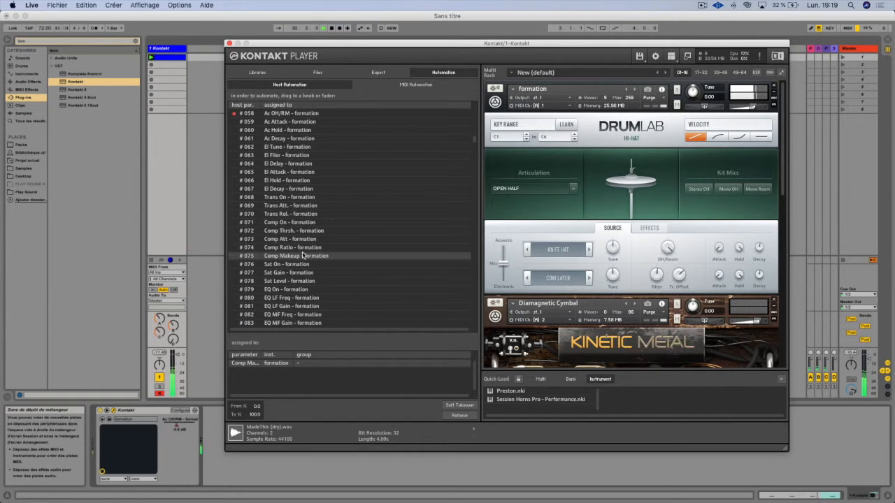
{"action": "scroll", "coordinate": [302, 257], "scroll_direction": "down", "scroll_amount": 9}
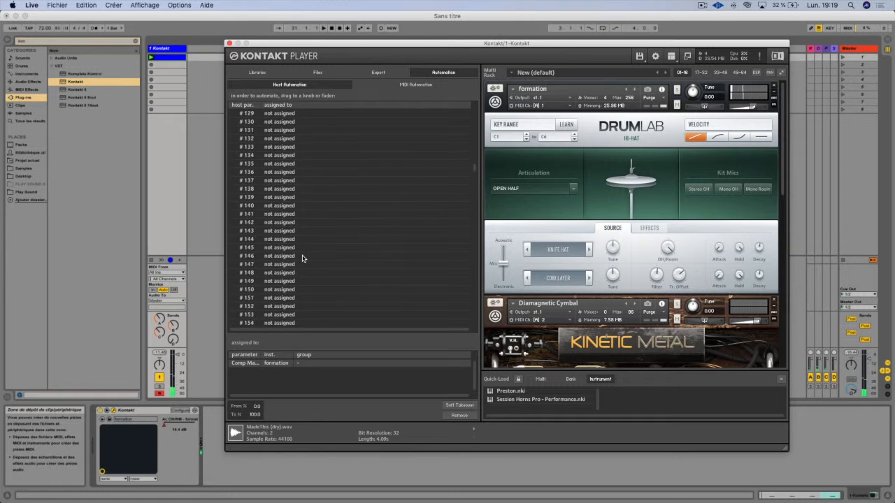
{"action": "left_click", "coordinate": [277, 222]}
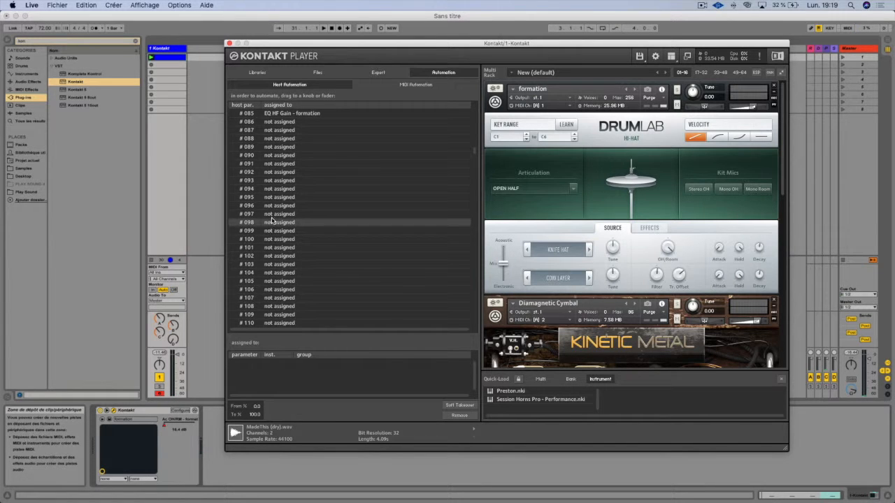
{"action": "left_click", "coordinate": [274, 218]}
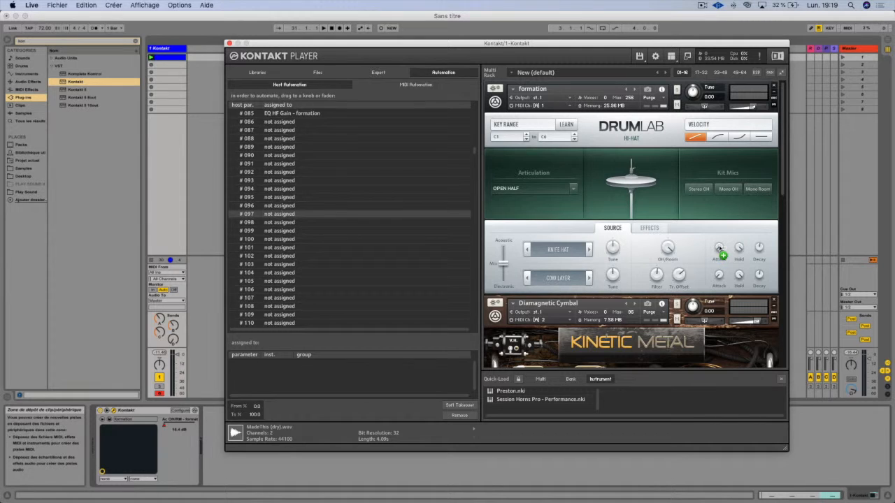
{"action": "left_click_drag", "start_coordinate": [720, 249], "coordinate": [719, 249]}
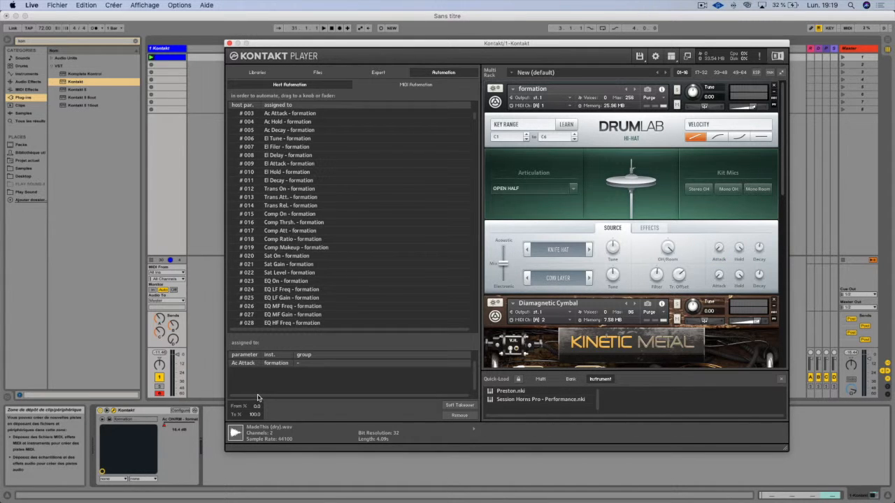
{"action": "scroll", "coordinate": [310, 240], "scroll_direction": "down", "scroll_amount": 15}
{"action": "scroll", "coordinate": [306, 246], "scroll_direction": "up", "scroll_amount": 2}
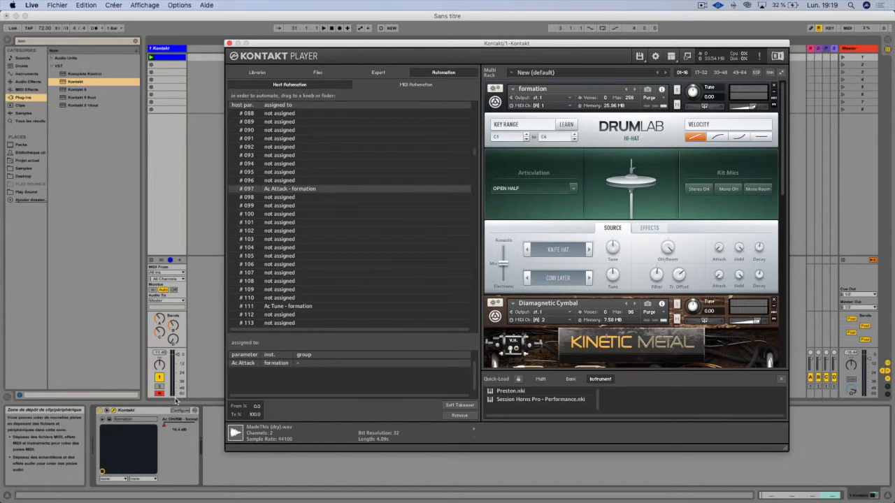
- Enable Configure mode on the Kontakt device and add the formation instrument's acoustic Attack knob as a device parameter
{"action": "left_click", "coordinate": [180, 411]}
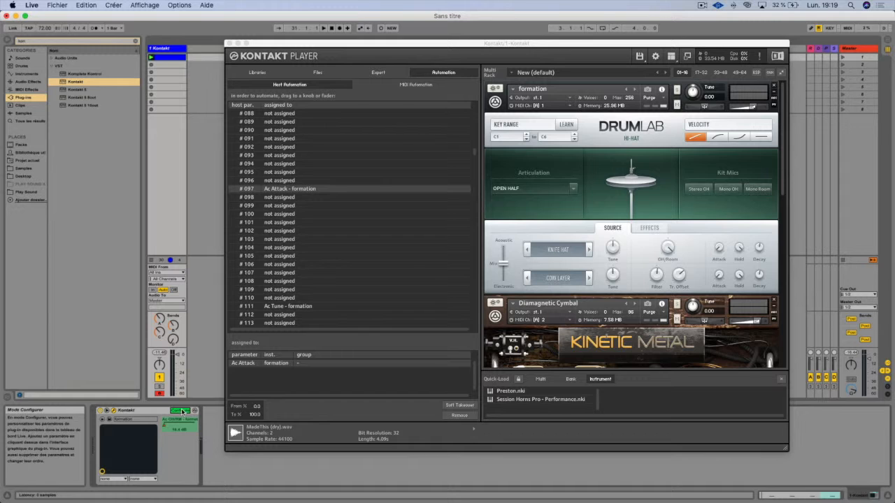
{"action": "left_click", "coordinate": [719, 250]}
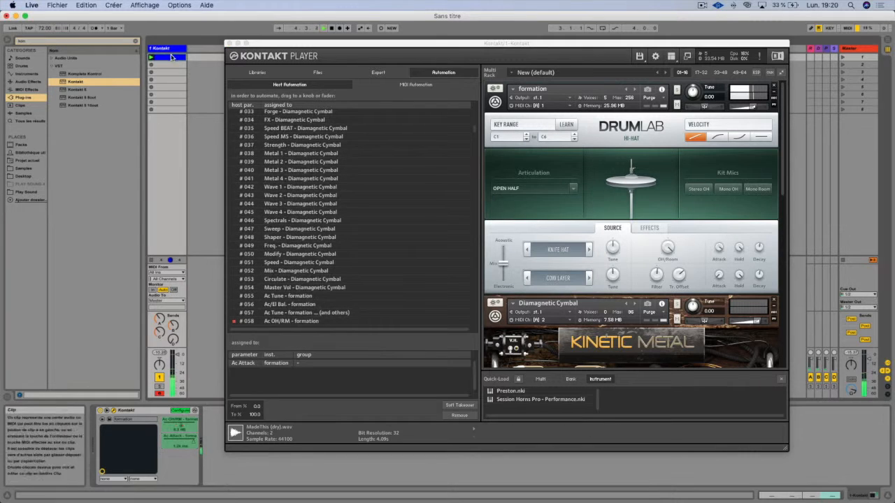
- Select the Ac Attack - formation envelope in the MIDI clip and add breakpoints, pulling the line down just before beat 1.3
{"action": "left_click", "coordinate": [175, 59]}
{"action": "left_click", "coordinate": [230, 44]}
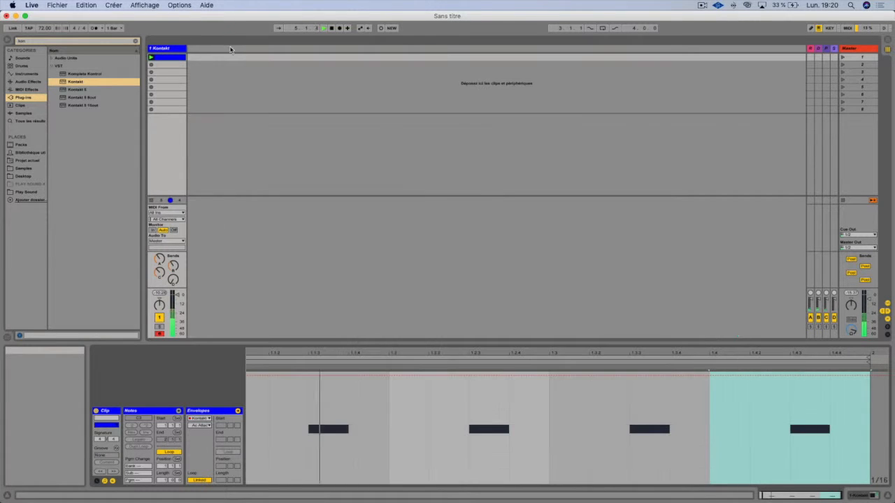
{"action": "left_click", "coordinate": [199, 425]}
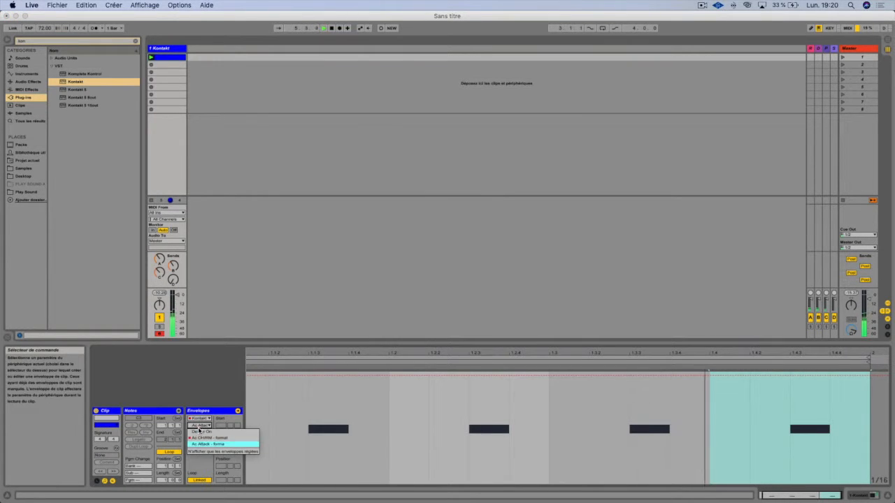
{"action": "left_click", "coordinate": [200, 444]}
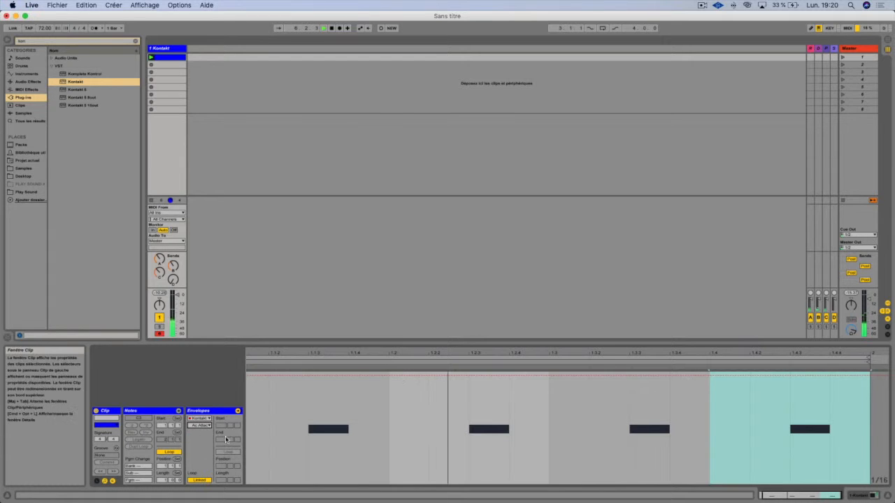
{"action": "left_click", "coordinate": [409, 379]}
{"action": "left_click_drag", "start_coordinate": [518, 376], "coordinate": [533, 451]}
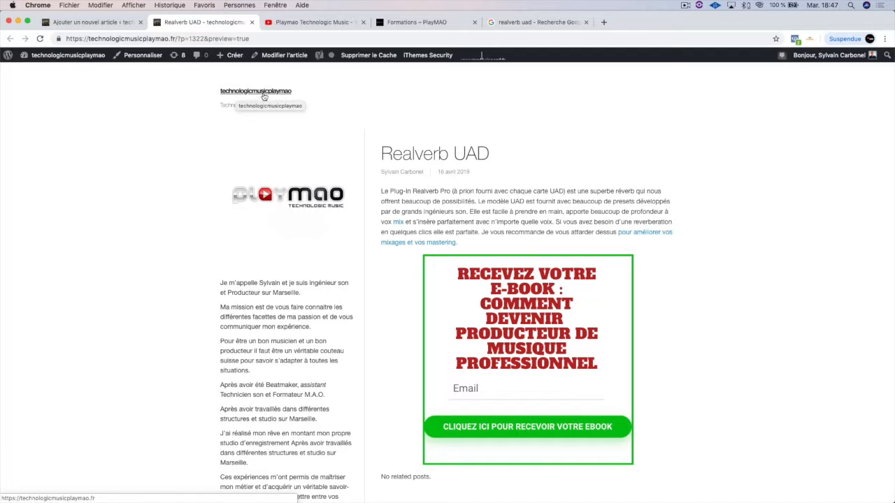
- In Chrome, view the Playmao Technologic Music YouTube channel and browse the courses on PlayMAO's Formations page
{"action": "left_click", "coordinate": [314, 22]}
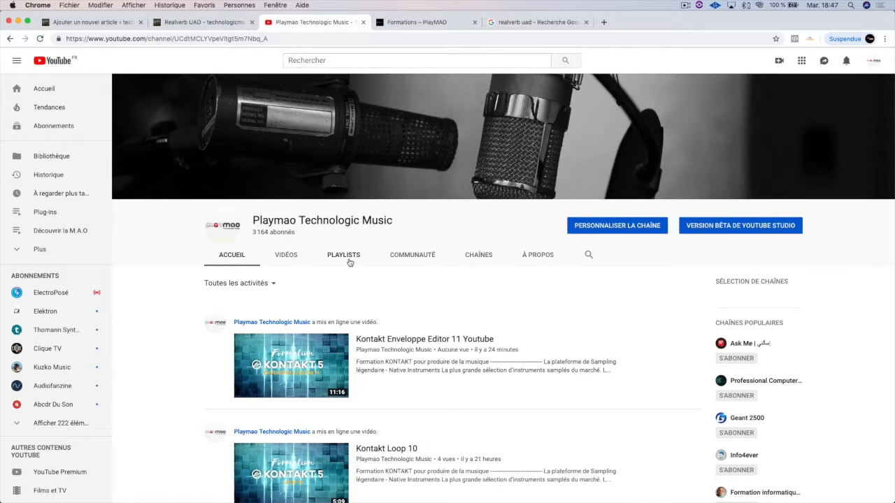
{"action": "left_click", "coordinate": [409, 23]}
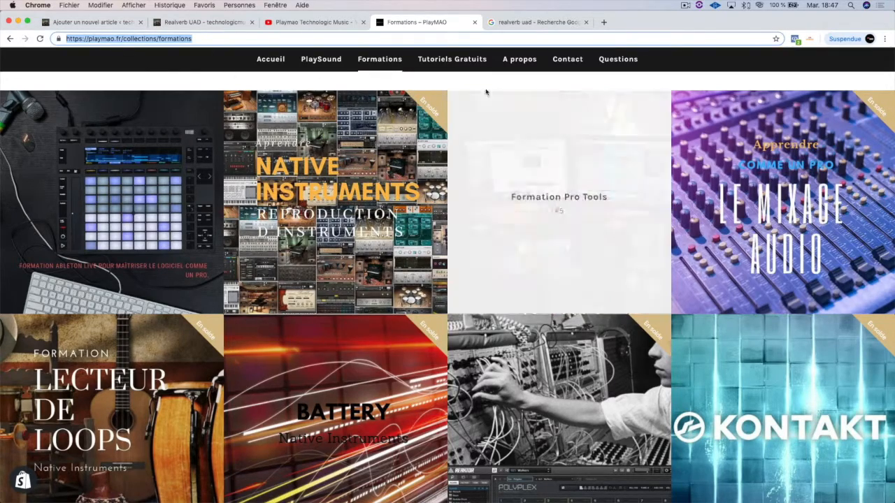
{"action": "left_click", "coordinate": [315, 254]}
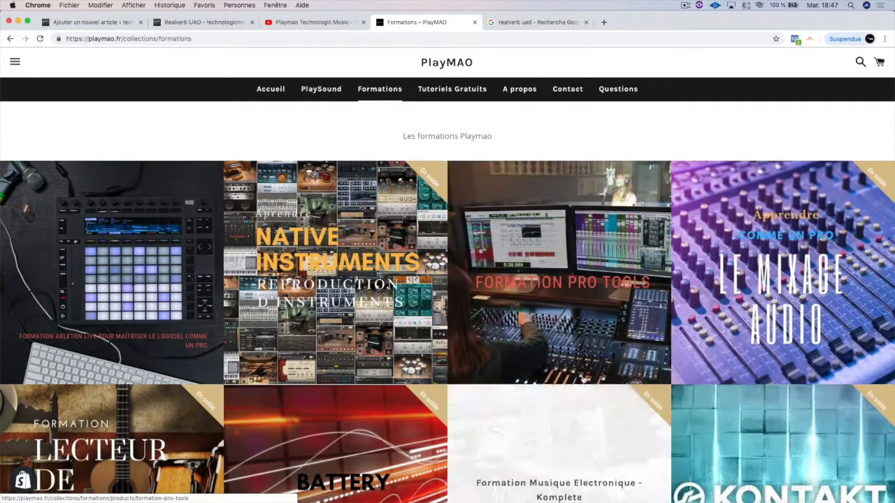
{"action": "scroll", "coordinate": [584, 374], "scroll_direction": "down", "scroll_amount": 5}
{"action": "scroll", "coordinate": [584, 374], "scroll_direction": "down", "scroll_amount": 5}
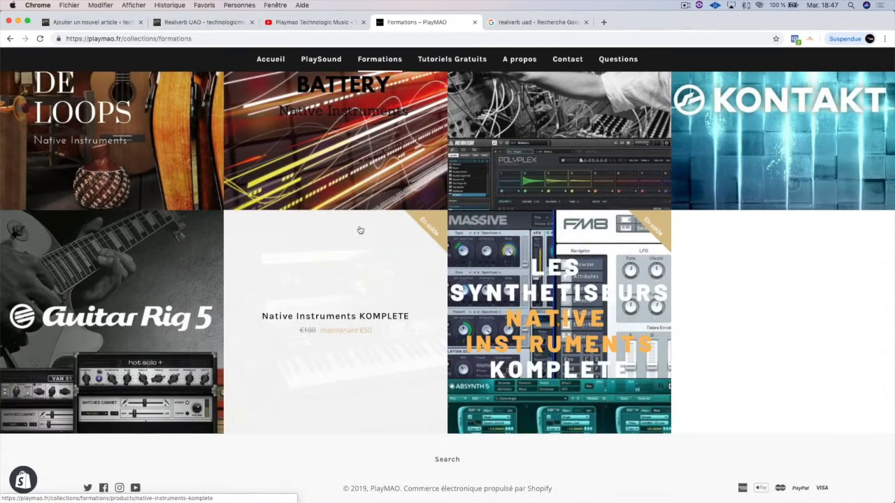
{"action": "scroll", "coordinate": [372, 242], "scroll_direction": "up", "scroll_amount": 5}
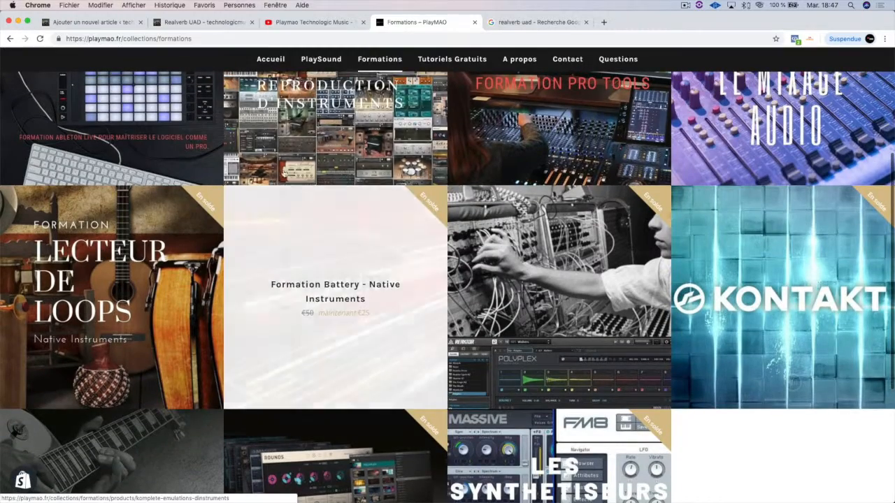
{"action": "scroll", "coordinate": [525, 150], "scroll_direction": "up", "scroll_amount": 5}
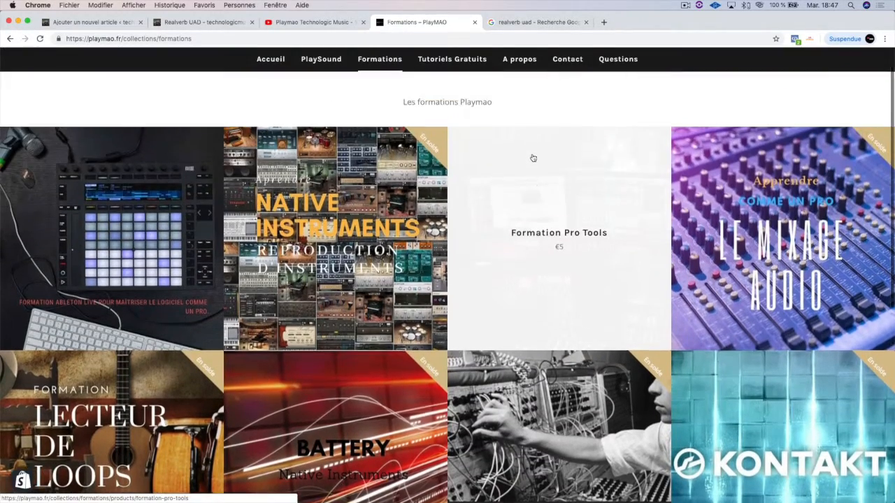
{"action": "scroll", "coordinate": [532, 158], "scroll_direction": "down", "scroll_amount": 1}
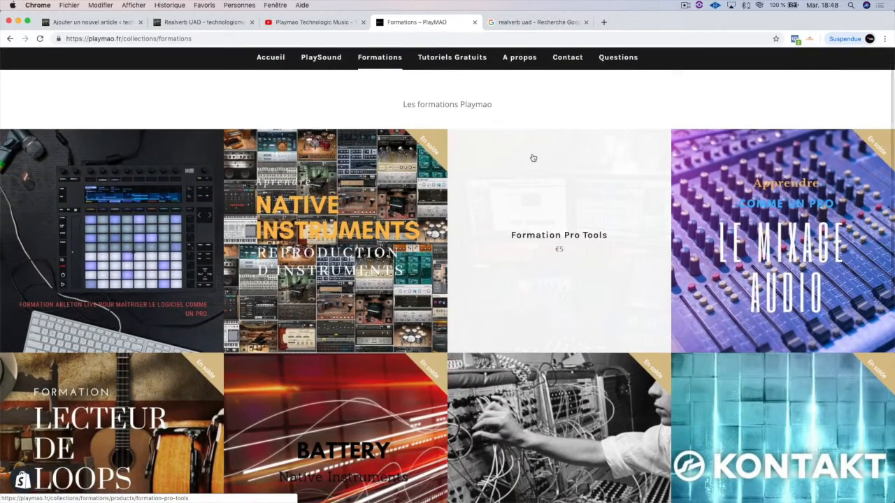
{"action": "scroll", "coordinate": [532, 157], "scroll_direction": "down", "scroll_amount": 2}
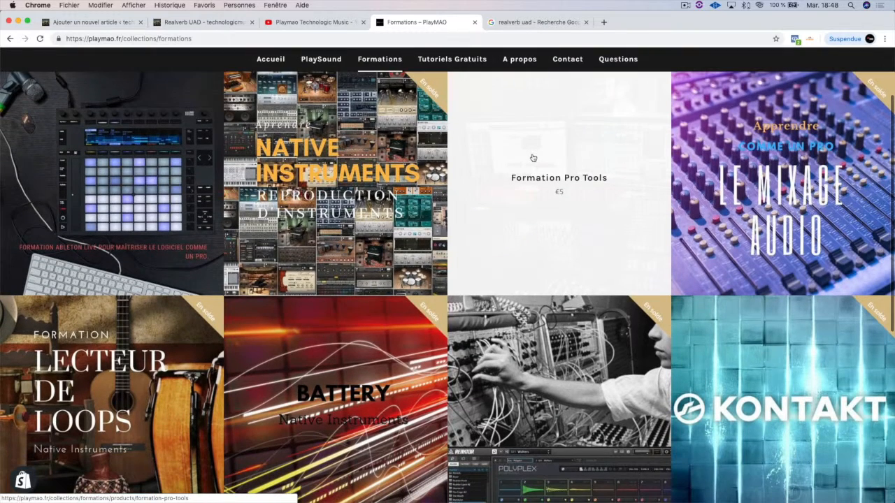